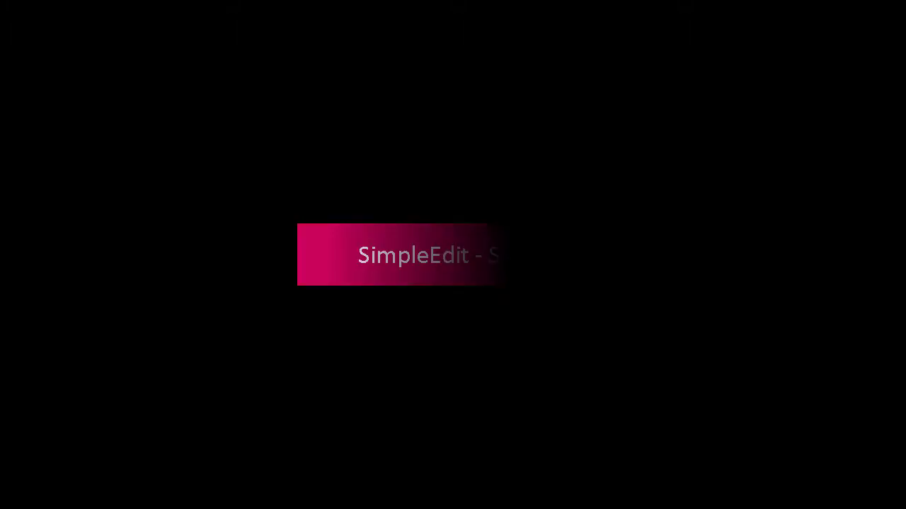
Step: Zoom the viewport to frame the head retopology mesh of 886 vertices and 778 faces
scroll(520, 219, down, 2)
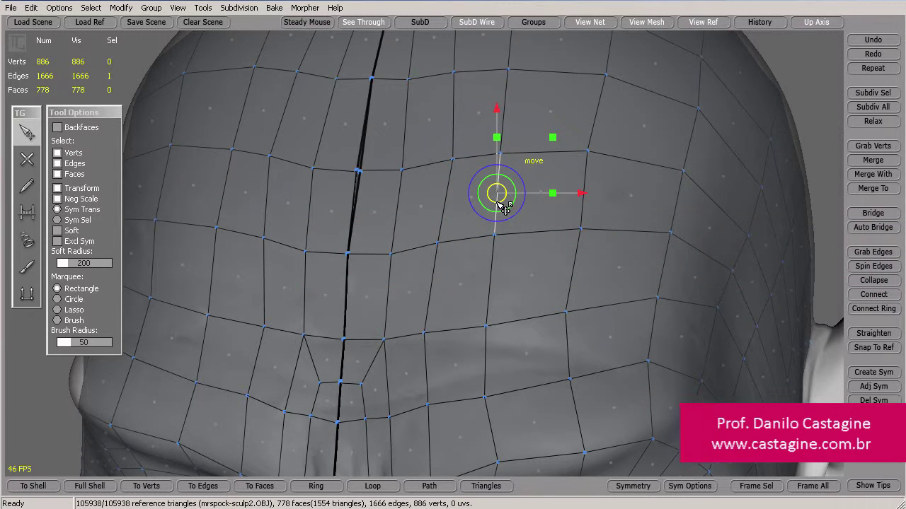
Step: Select a single vertex on the forehead of the retopology mesh
click(494, 235)
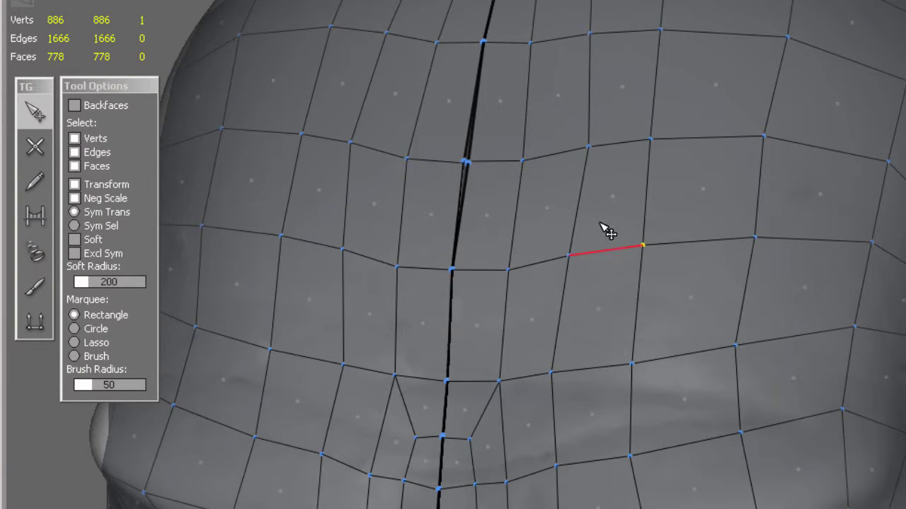
click(601, 257)
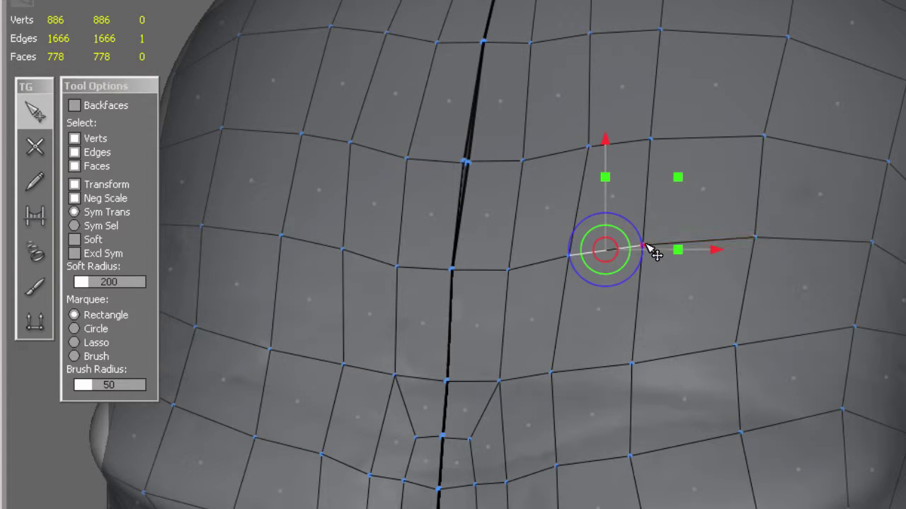
click(645, 252)
Step: Select a forehead edge and drag its scale gizmo
click(617, 250)
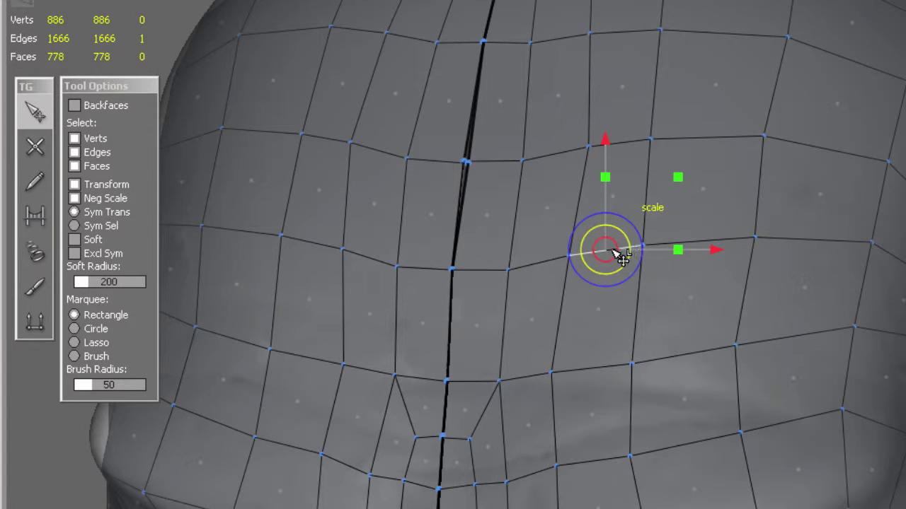
drag(628, 254, 622, 320)
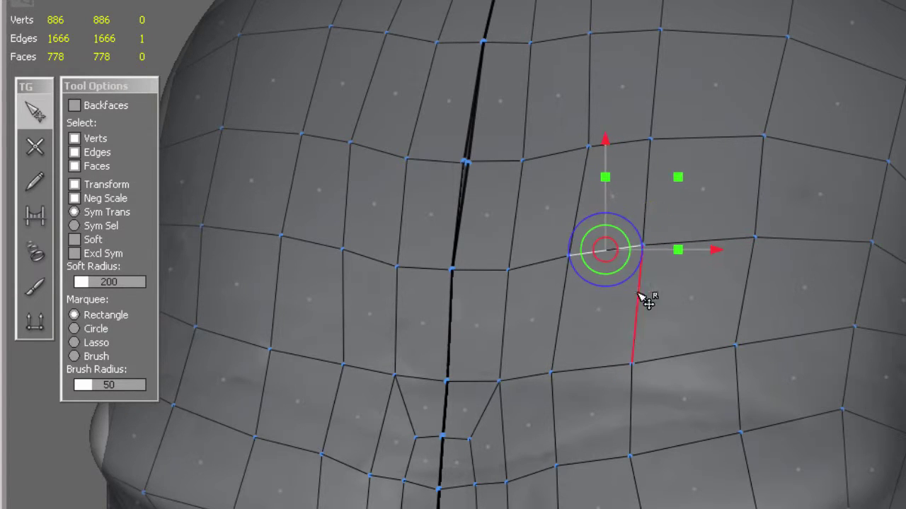
middle_drag(623, 320, 622, 314)
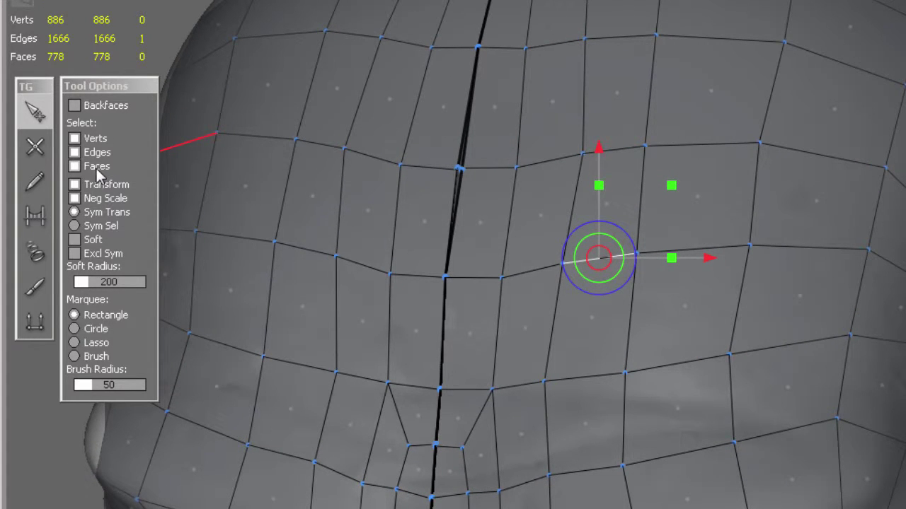
Step: Clear the selection, limit selection to Edges, and pick a vertical forehead edge
click(650, 304)
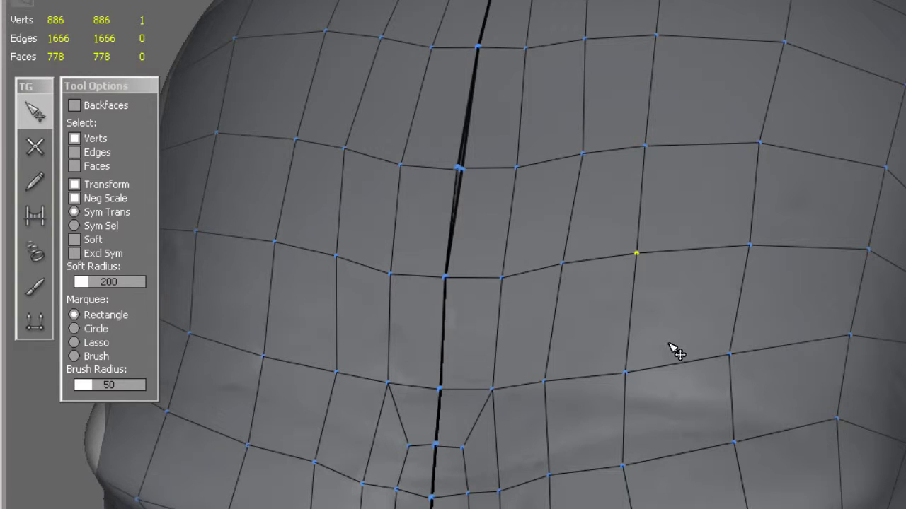
click(75, 152)
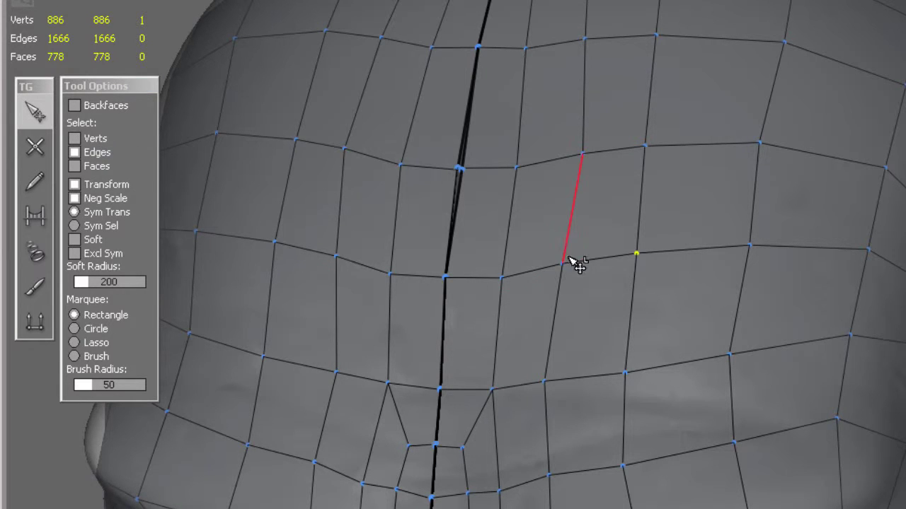
click(590, 260)
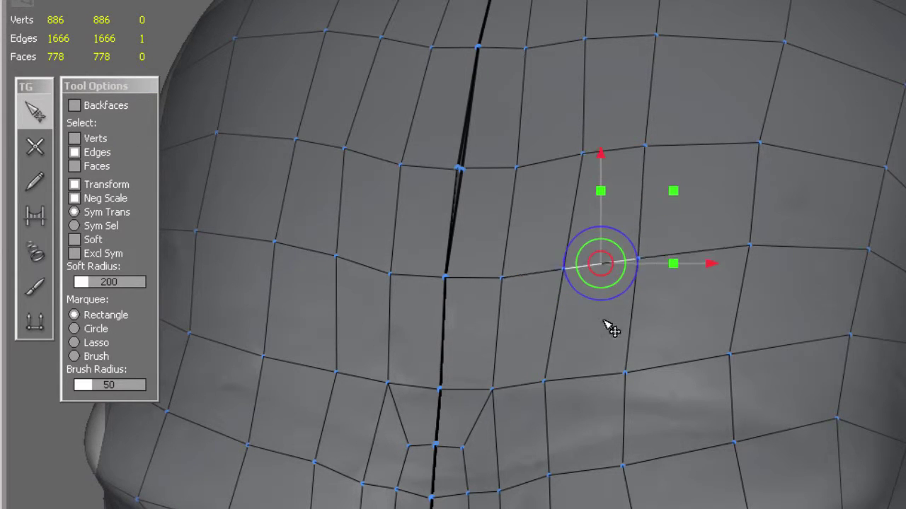
Step: Limit selection to Faces, select a forehead face, and enable Backfaces selection
click(106, 173)
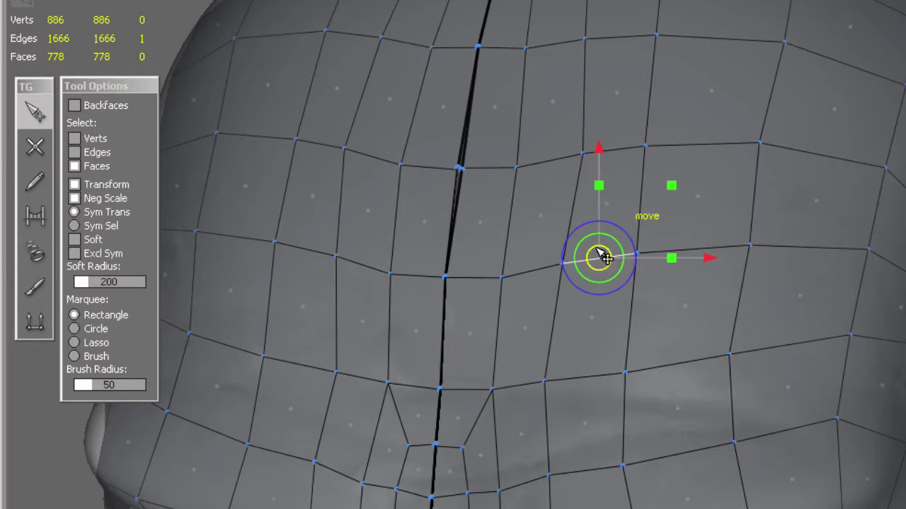
click(616, 202)
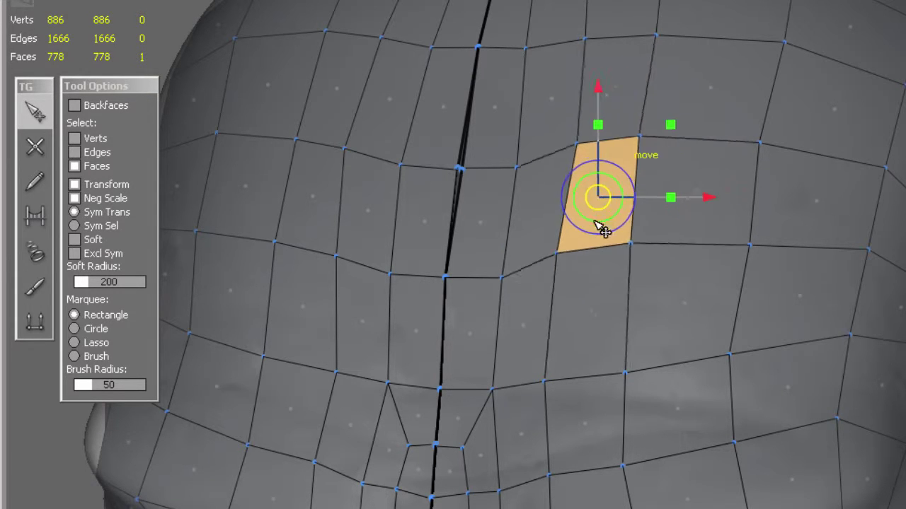
mouse_move(622, 365)
middle_down()
mouse_move(599, 356)
mouse_move(606, 360)
mouse_move(573, 196)
middle_up()
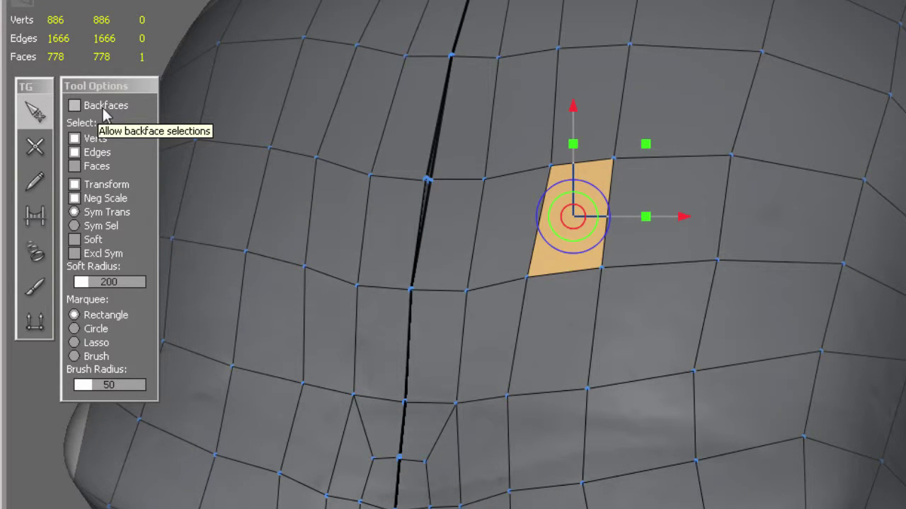
click(103, 108)
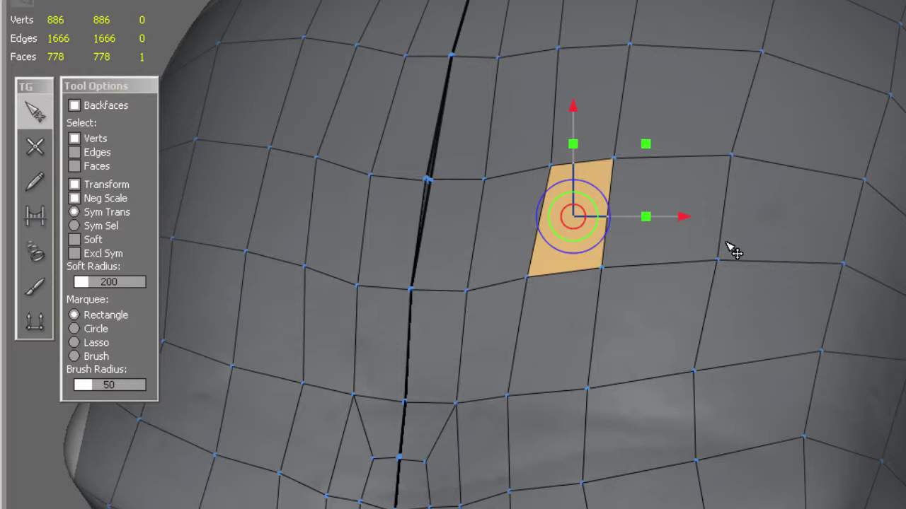
Step: Rectangle-select a group of forehead vertices from a three-quarter view and frame them
drag(775, 230, 700, 290)
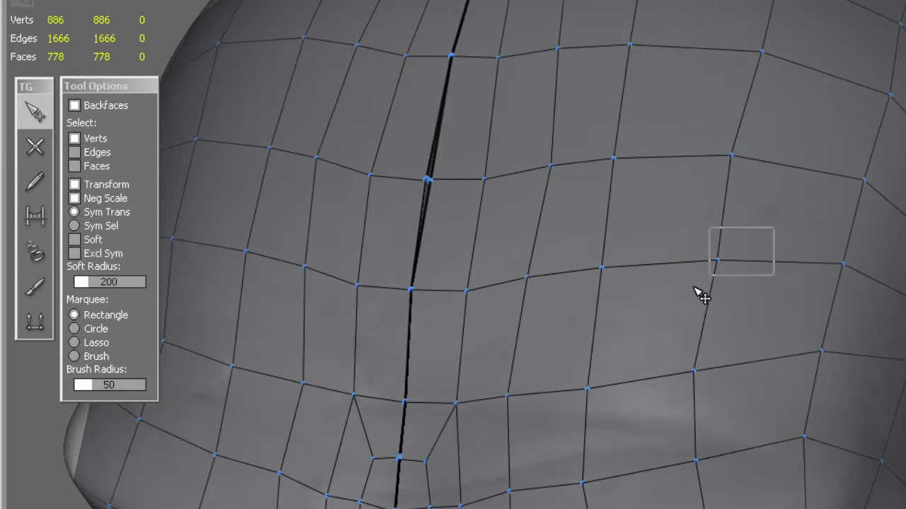
scroll(733, 335, down, 3)
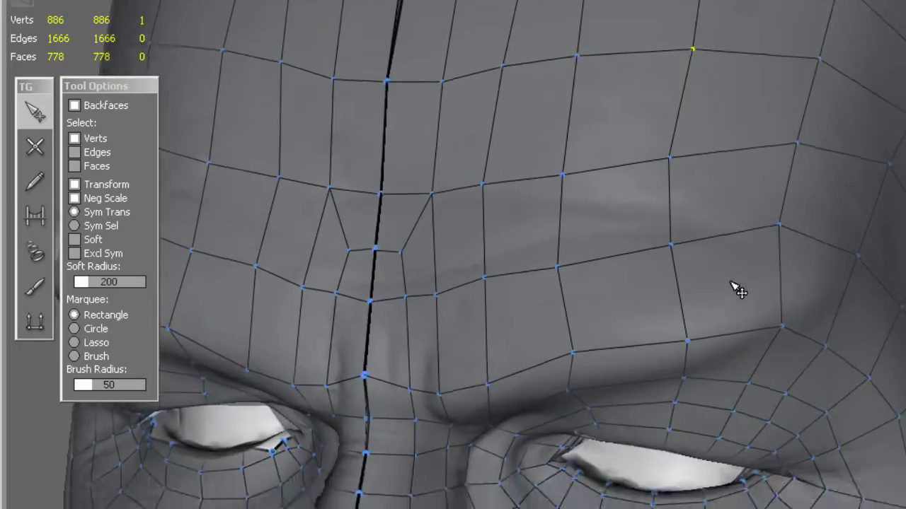
scroll(740, 211, down, 3)
scroll(760, 236, down, 3)
mouse_move(760, 236)
middle_down()
mouse_move(550, 223)
mouse_move(429, 205)
mouse_move(414, 162)
middle_up()
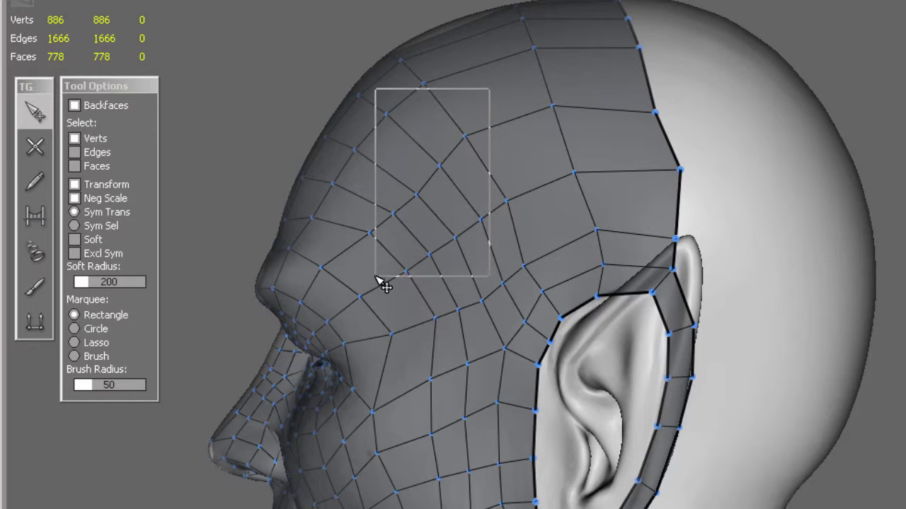
drag(488, 95, 379, 281)
key(f)
Step: Orbit around the head and box-select another group of forehead vertices
mouse_move(450, 241)
middle_down()
mouse_move(550, 289)
mouse_move(637, 283)
mouse_move(873, 328)
mouse_move(577, 303)
mouse_move(758, 277)
mouse_move(499, 257)
mouse_move(440, 278)
mouse_move(458, 231)
middle_up()
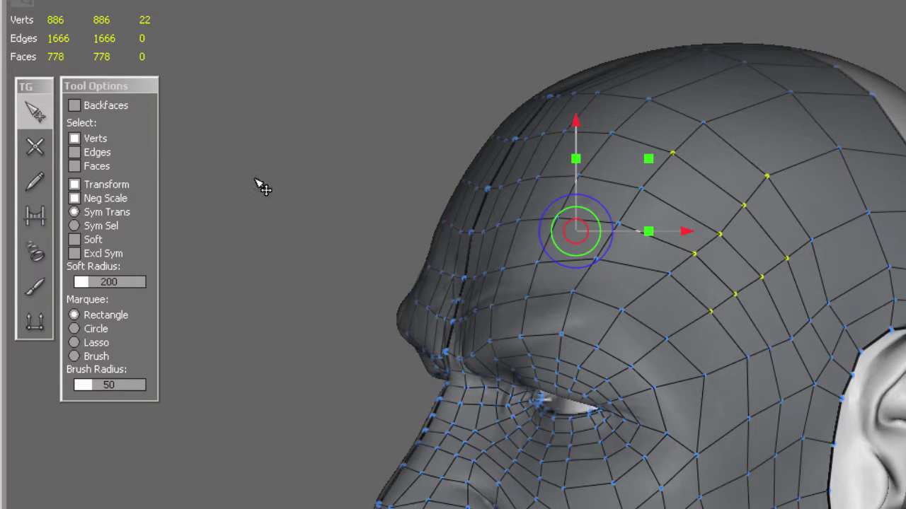
middle_drag(433, 169, 314, 145)
mouse_move(550, 168)
middle_down()
mouse_move(618, 242)
mouse_move(527, 156)
mouse_move(681, 125)
middle_up()
drag(724, 118, 499, 370)
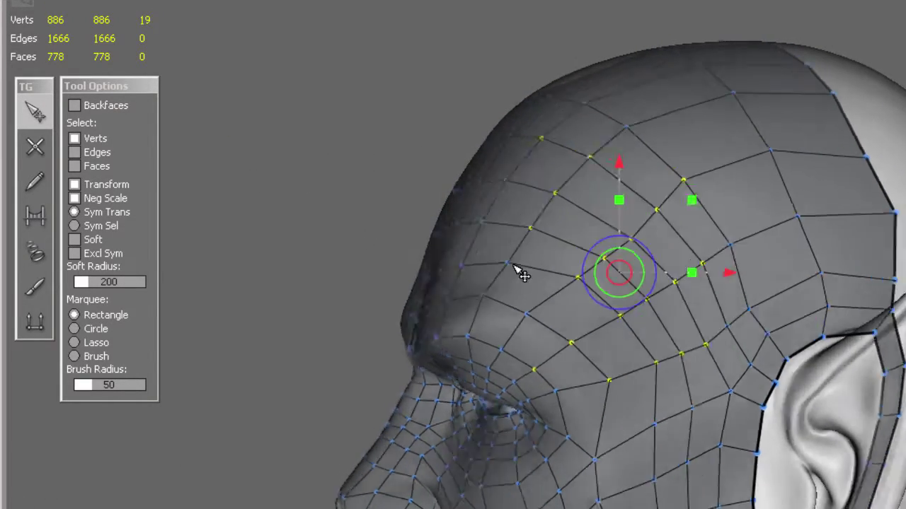
mouse_move(522, 269)
middle_down()
mouse_move(734, 274)
mouse_move(504, 216)
mouse_move(566, 259)
mouse_move(774, 262)
mouse_move(424, 234)
mouse_move(648, 277)
mouse_move(692, 275)
mouse_move(705, 317)
mouse_move(685, 265)
mouse_move(686, 290)
mouse_move(602, 318)
mouse_move(646, 305)
mouse_move(497, 189)
middle_up()
scroll(621, 307, up, 5)
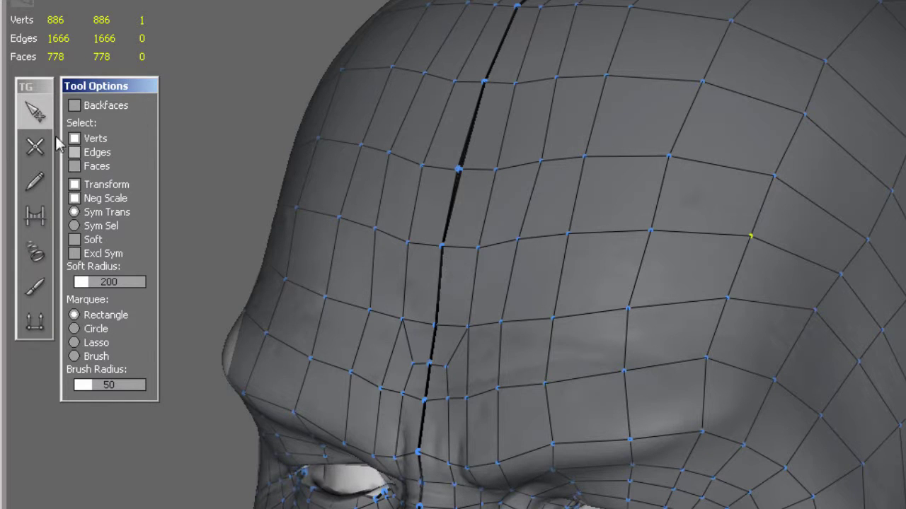
Step: In Faces mode, select a forehead face, move it upward, then undo the move
click(74, 165)
scroll(588, 274, down, 3)
click(587, 273)
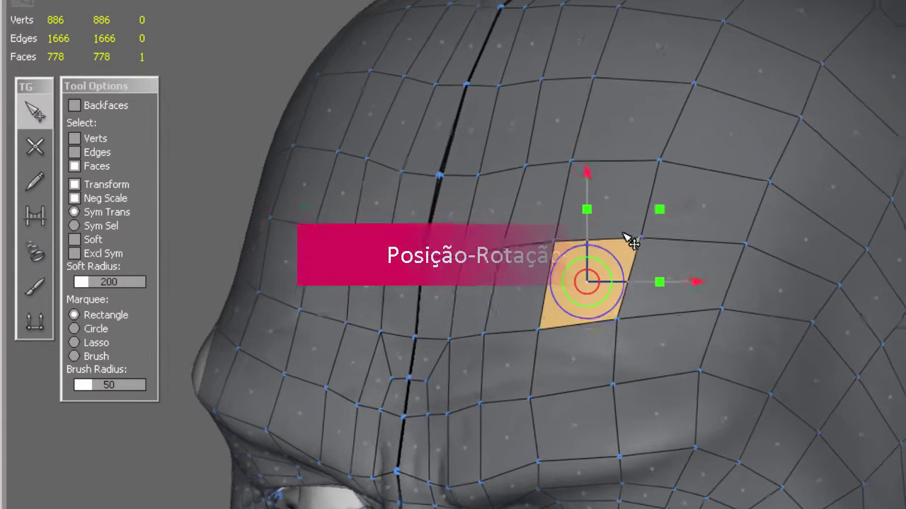
scroll(627, 236, up, 3)
scroll(621, 205, up, 2)
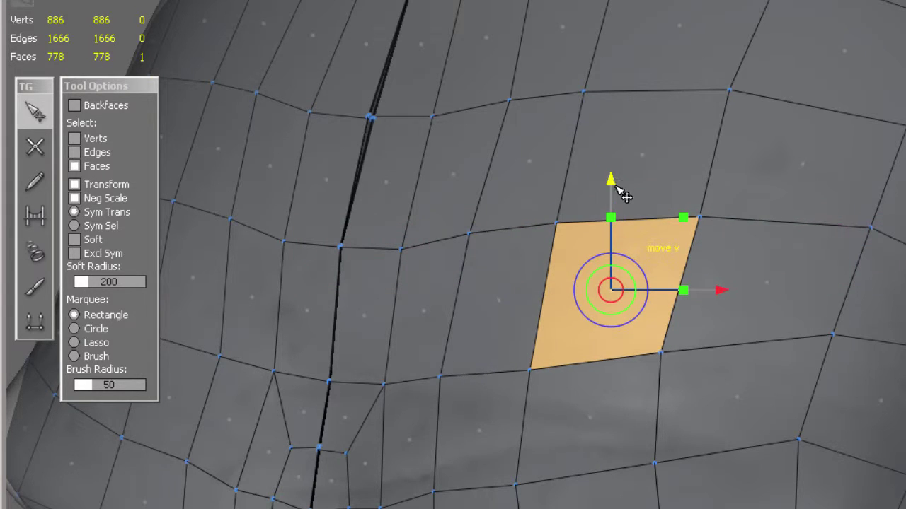
mouse_move(614, 164)
mouse_down()
mouse_move(619, 195)
mouse_move(722, 307)
mouse_move(762, 309)
mouse_up()
key(ctrl+z)
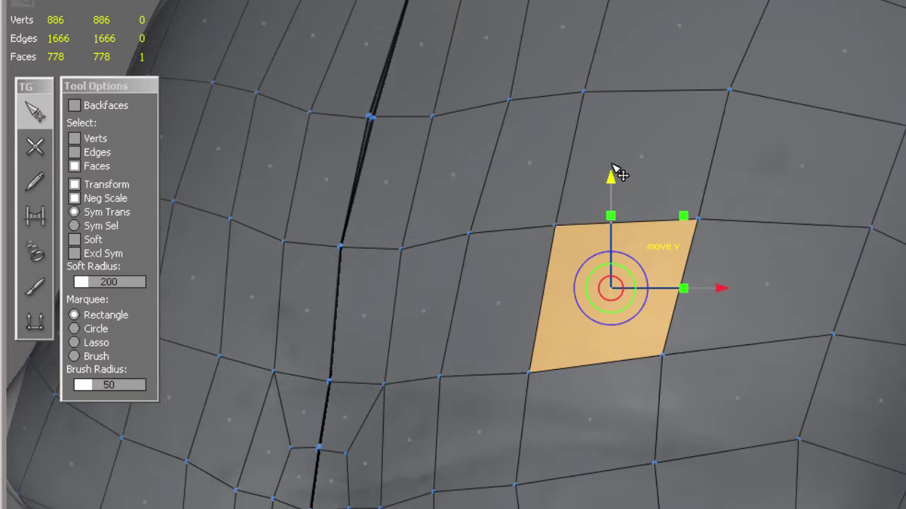
mouse_move(654, 210)
middle_down()
mouse_move(732, 186)
mouse_move(636, 180)
middle_up()
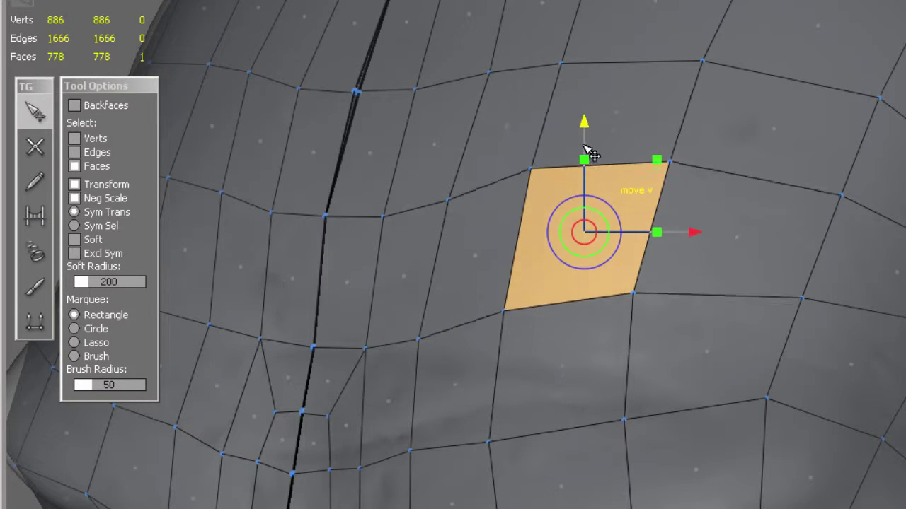
Step: Squash, narrow, nudge and shrink the face along single axes, undoing the trial edits
mouse_move(585, 186)
mouse_down()
mouse_move(587, 208)
mouse_move(585, 193)
mouse_up()
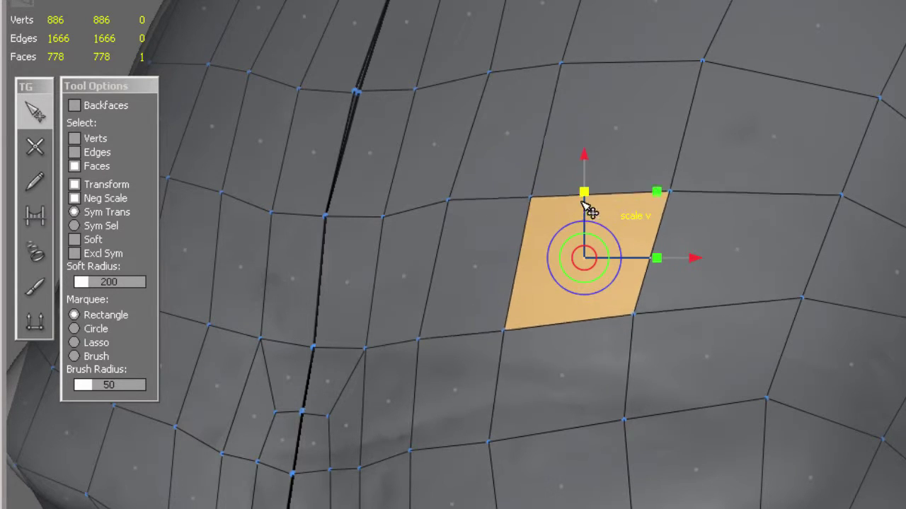
mouse_move(658, 259)
mouse_down()
mouse_move(627, 259)
mouse_move(656, 259)
mouse_up()
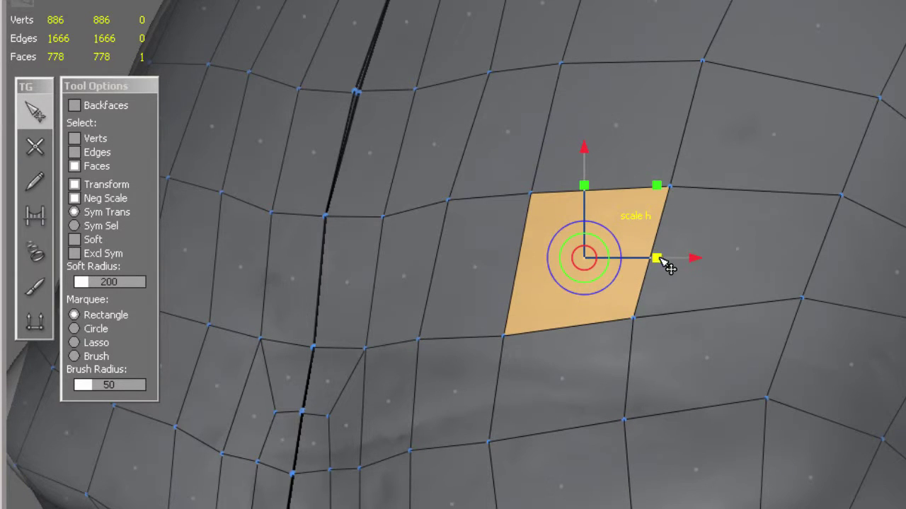
drag(660, 259, 657, 261)
key(ctrl+z)
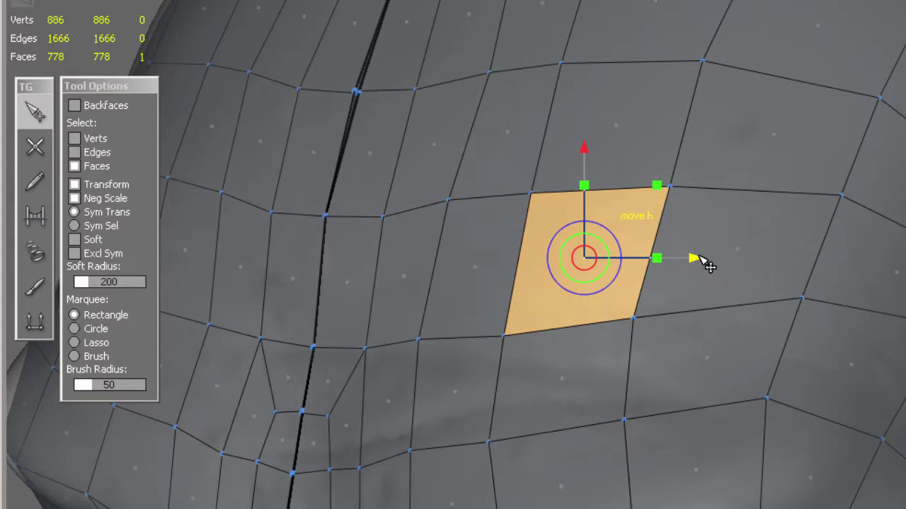
drag(598, 277, 599, 282)
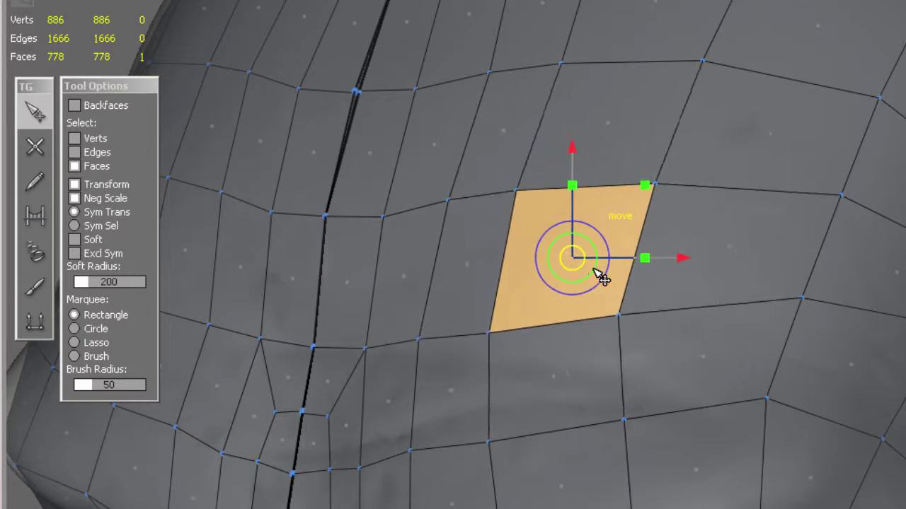
key(ctrl+z)
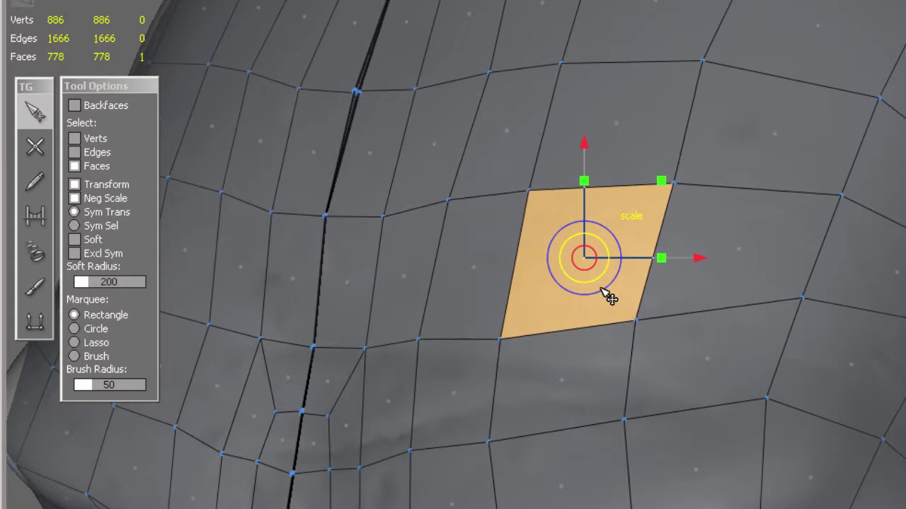
mouse_move(606, 295)
mouse_down()
mouse_move(548, 341)
mouse_move(636, 208)
mouse_move(559, 318)
mouse_move(605, 256)
mouse_move(588, 327)
mouse_move(636, 311)
mouse_move(630, 273)
mouse_move(570, 318)
mouse_move(618, 274)
mouse_move(613, 299)
mouse_move(622, 283)
mouse_move(612, 297)
mouse_move(621, 290)
mouse_up()
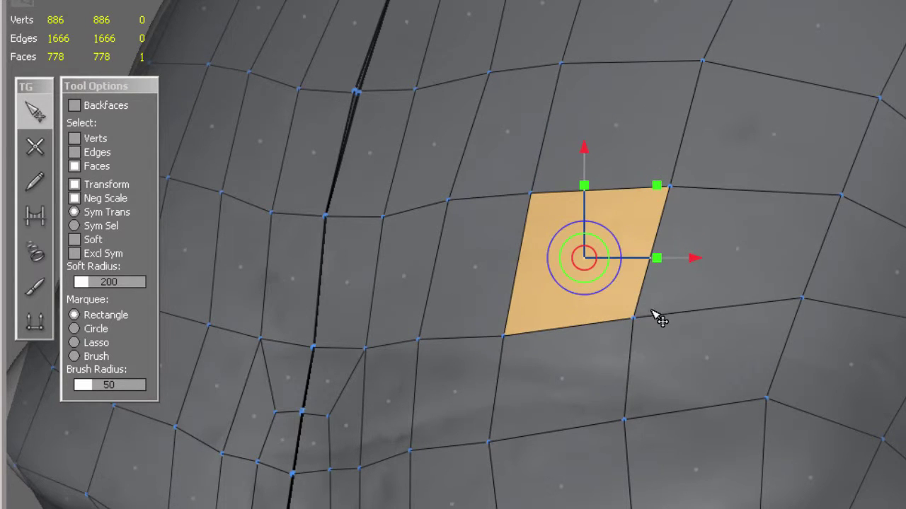
mouse_move(656, 313)
middle_down()
mouse_move(497, 307)
mouse_move(96, 337)
middle_up()
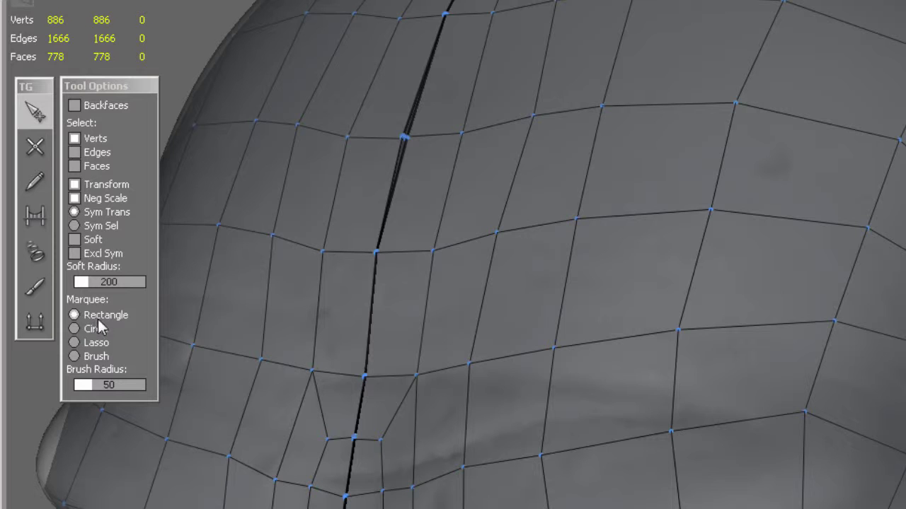
Step: Rectangle-select fourteen forehead vertices, then pick a single vertex
scroll(562, 290, down, 3)
scroll(558, 248, down, 2)
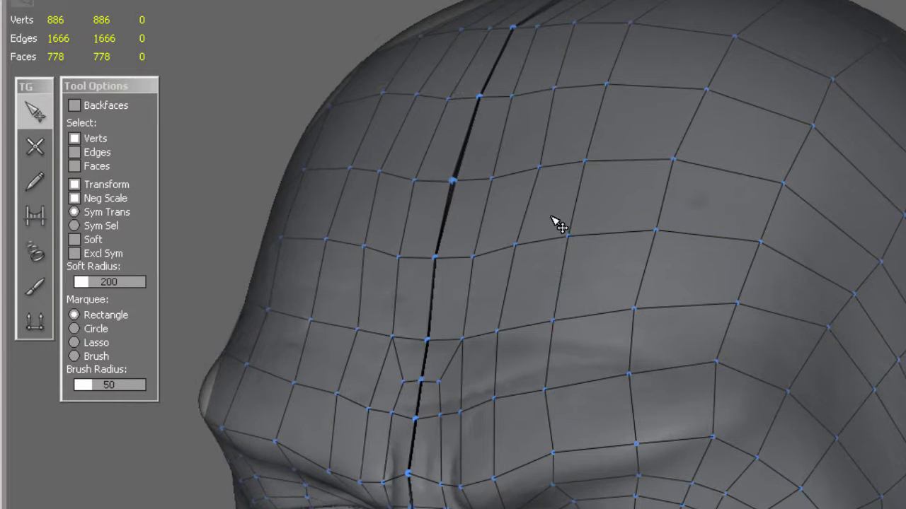
drag(548, 207, 834, 235)
drag(762, 92, 526, 409)
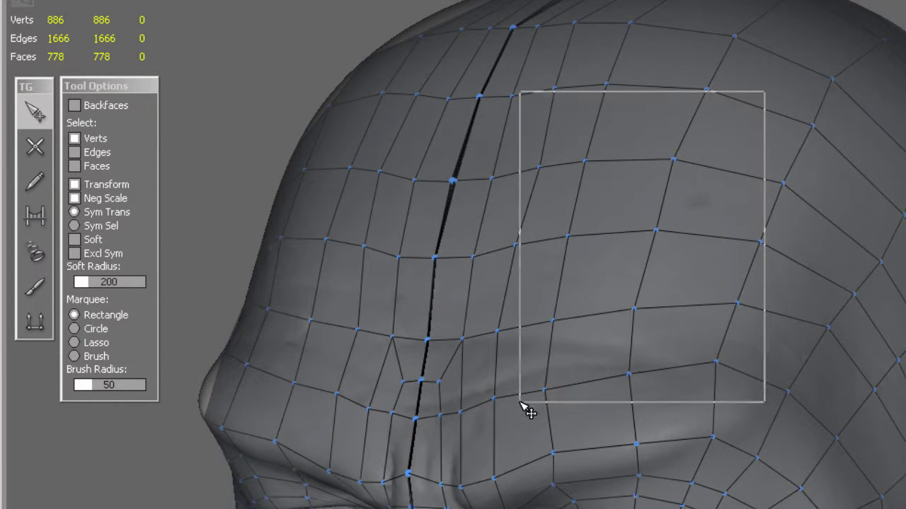
mouse_move(744, 132)
mouse_down()
mouse_move(718, 185)
mouse_move(506, 394)
mouse_up()
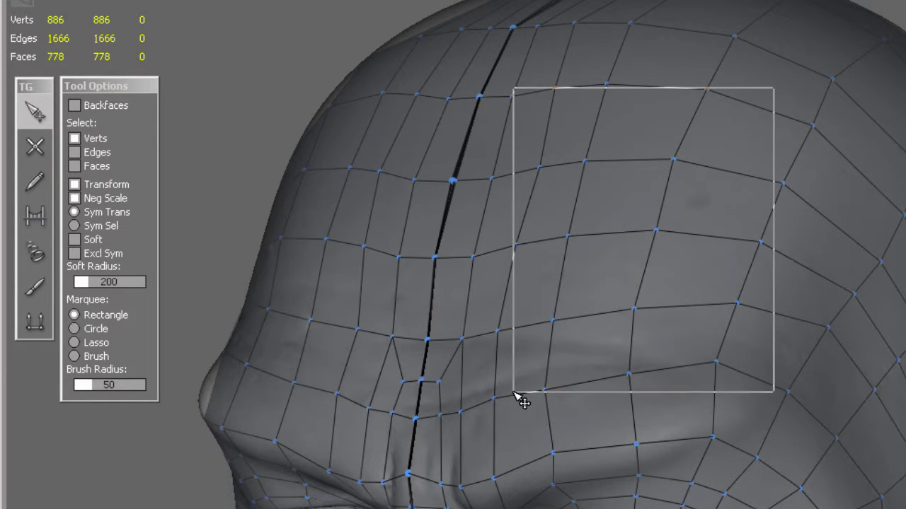
mouse_move(503, 391)
mouse_down()
mouse_move(532, 407)
mouse_move(778, 106)
mouse_up()
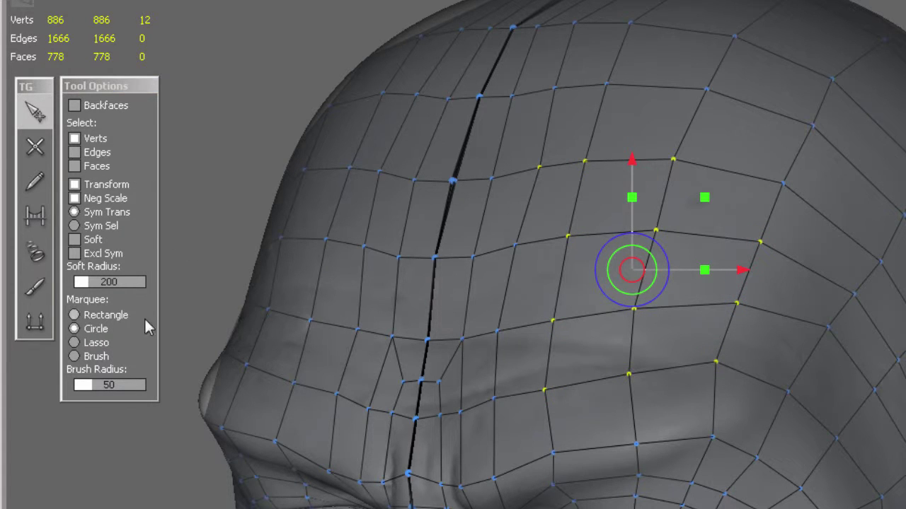
click(653, 233)
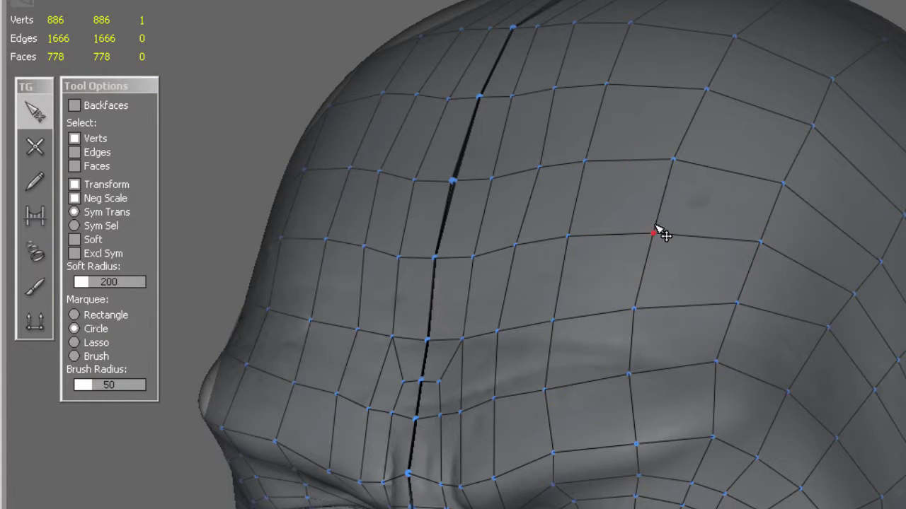
Step: Circle-select about fourteen vertices, move them, undo, and reselect one vertex
drag(637, 218, 774, 363)
mouse_move(711, 234)
mouse_down()
mouse_move(710, 327)
mouse_move(744, 400)
mouse_move(742, 389)
mouse_up()
drag(697, 338, 750, 205)
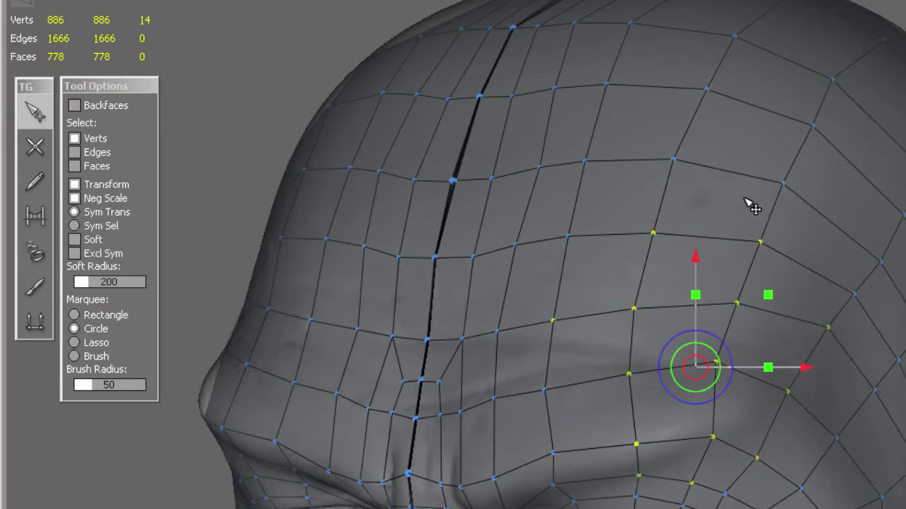
drag(695, 366, 720, 369)
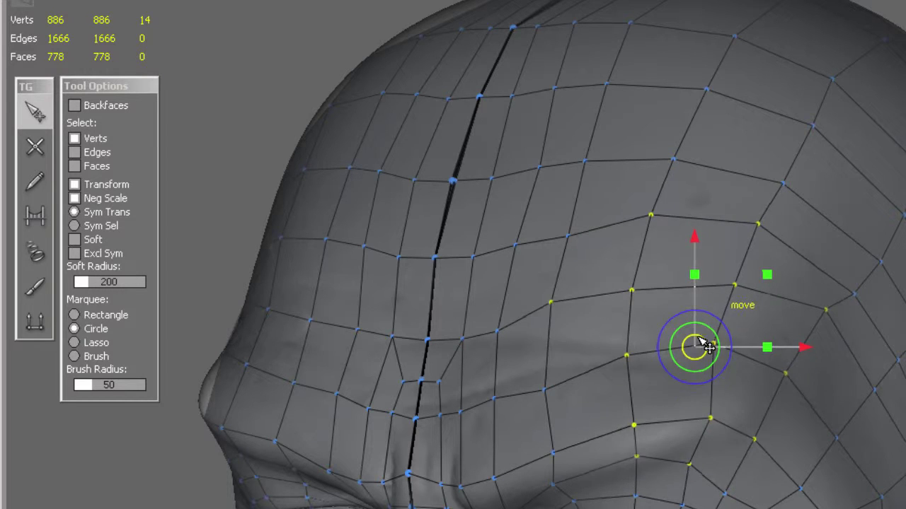
key(ctrl+z)
click(520, 233)
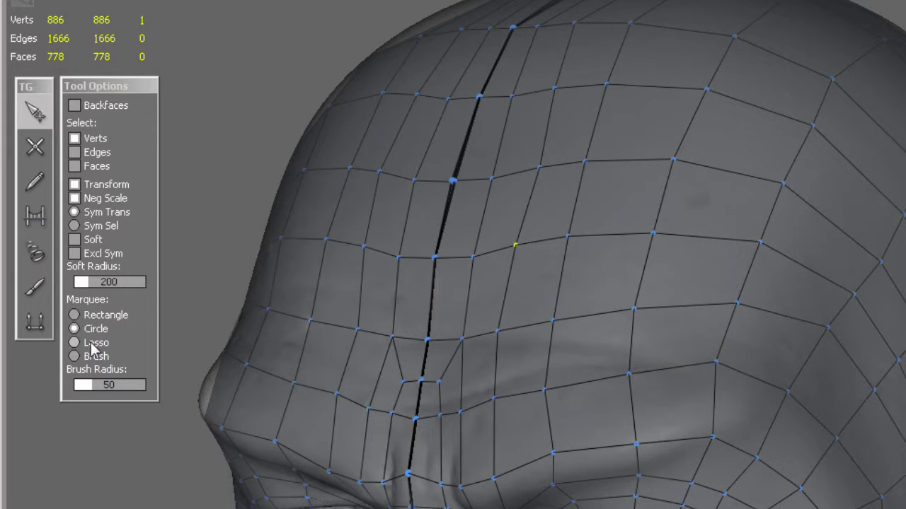
Step: Lasso-select forehead vertices, then switch to the Brush marquee and paint vertices into the selection
mouse_move(635, 172)
mouse_down()
mouse_move(791, 306)
mouse_move(785, 319)
mouse_up()
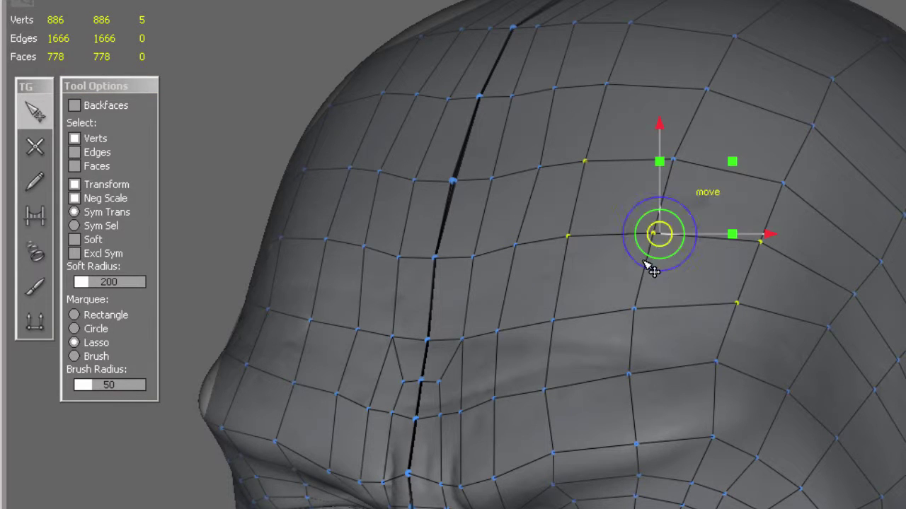
mouse_move(754, 142)
mouse_down()
mouse_move(632, 322)
mouse_move(754, 145)
mouse_move(777, 316)
mouse_up()
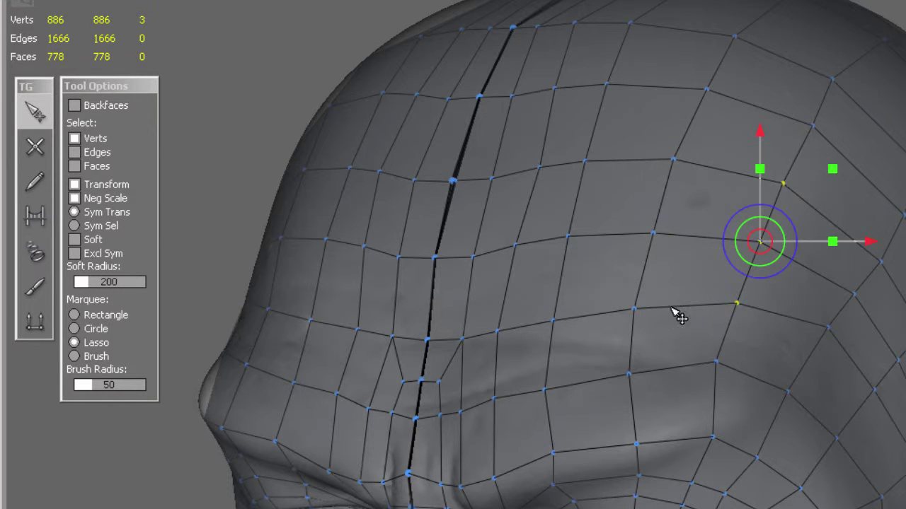
click(75, 356)
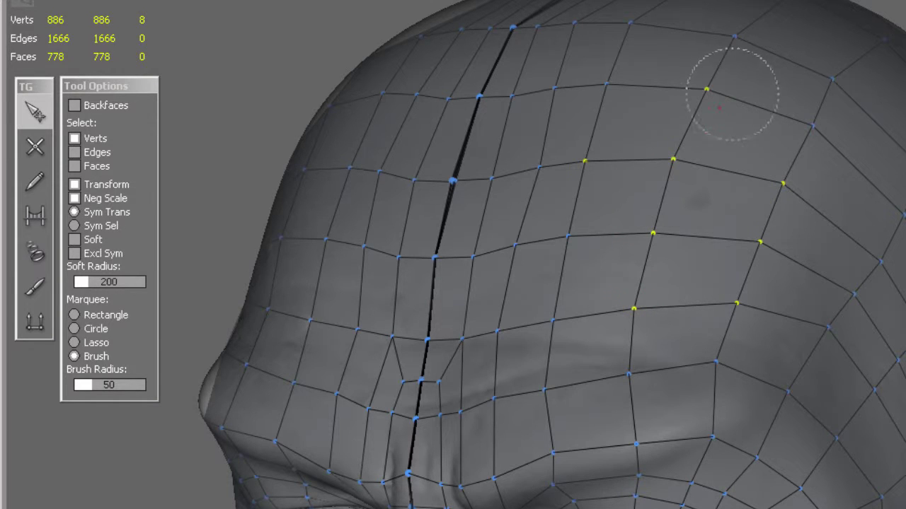
drag(423, 353, 382, 230)
mouse_move(566, 347)
mouse_down()
mouse_move(828, 435)
mouse_move(884, 198)
mouse_up()
drag(851, 366, 784, 80)
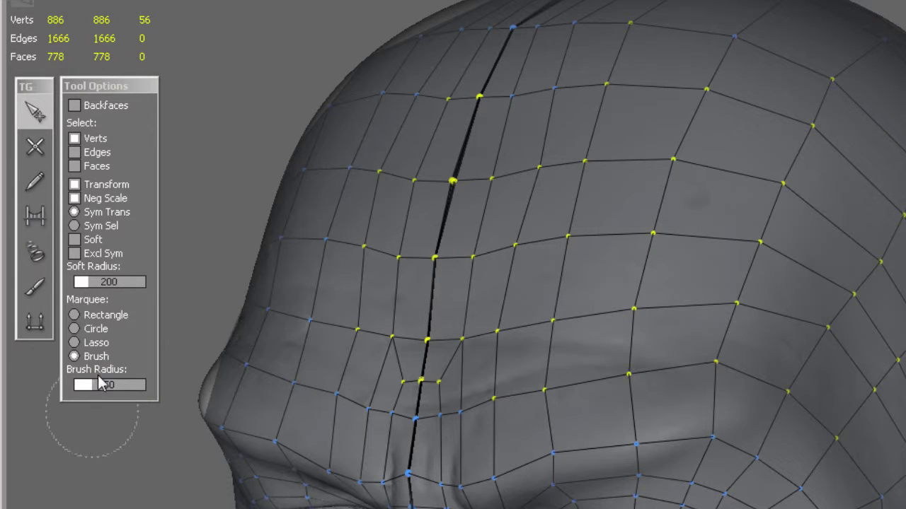
Step: Set Brush Radius to 103, repaint most head vertices, and raise Soft Radius to 333
double_click(99, 385)
text(103)
key(Return)
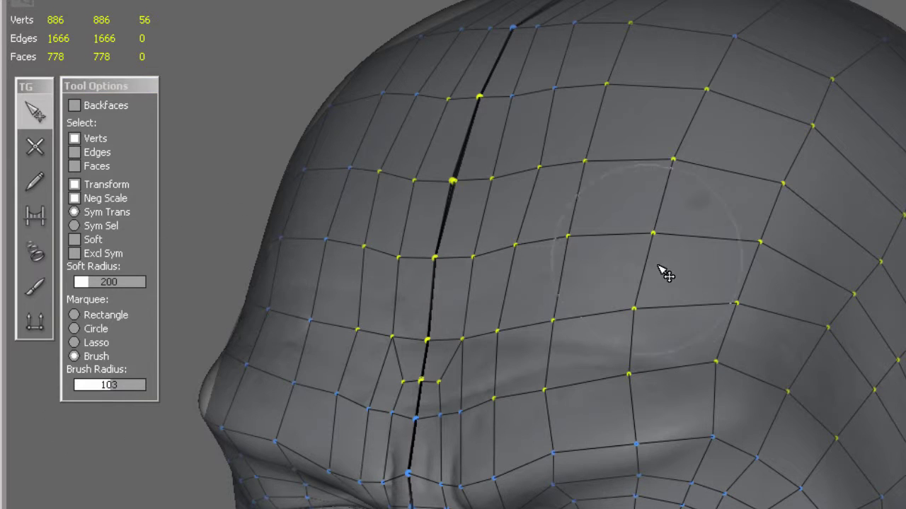
key(ctrl+d)
mouse_move(652, 234)
mouse_down()
mouse_move(729, 102)
mouse_move(672, 340)
mouse_up()
drag(111, 385, 139, 391)
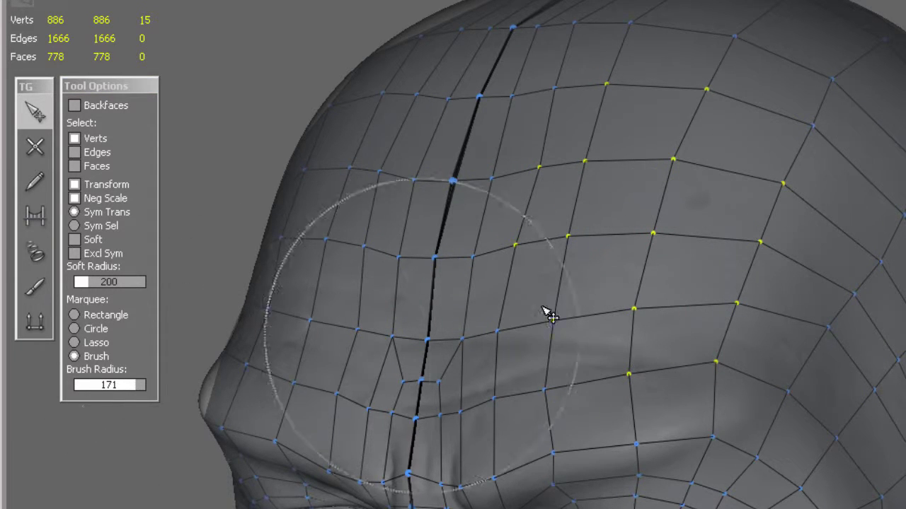
mouse_move(404, 283)
mouse_down()
mouse_move(465, 120)
mouse_move(748, 465)
mouse_move(824, 191)
mouse_move(455, 344)
mouse_up()
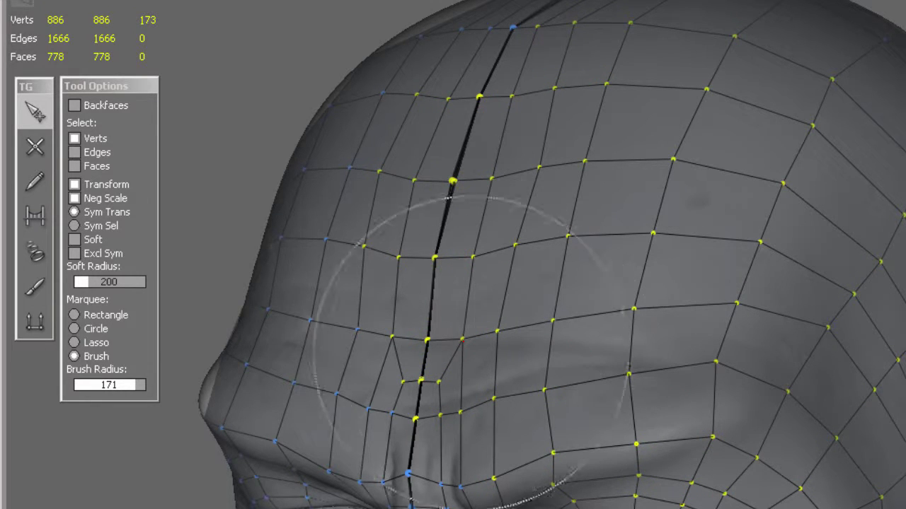
drag(144, 385, 120, 385)
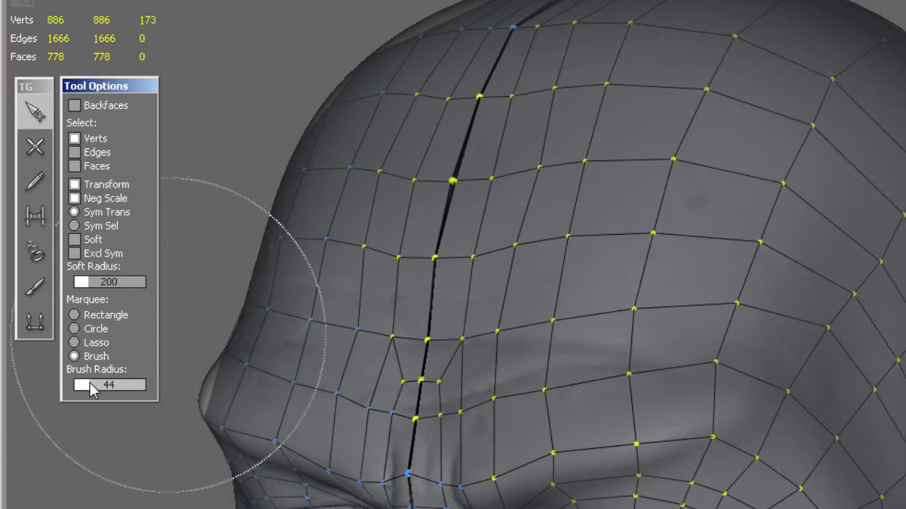
drag(88, 283, 104, 288)
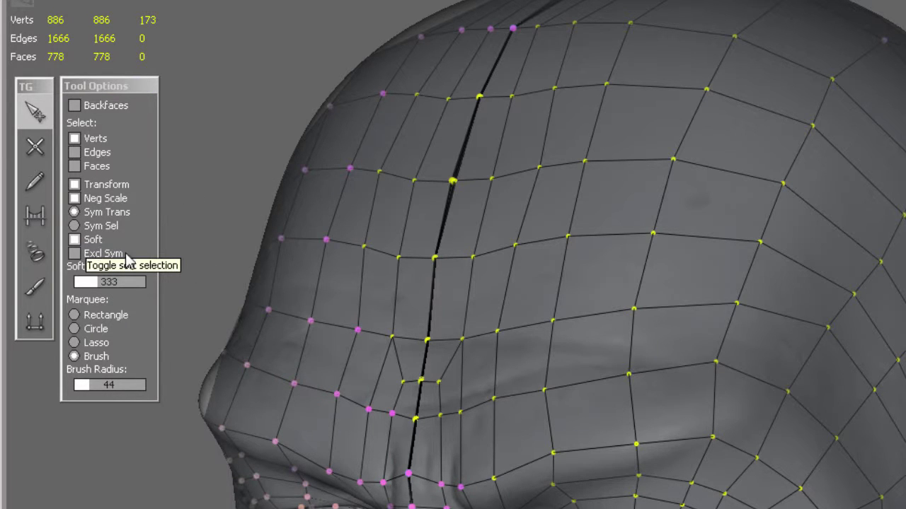
Step: Clear the selection and add three forehead vertices to the soft selection
click(644, 209)
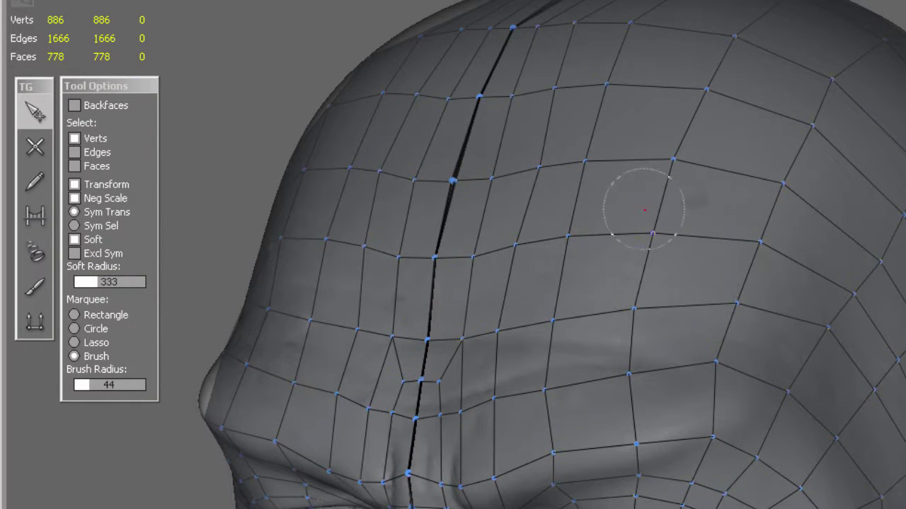
shift+click(673, 159)
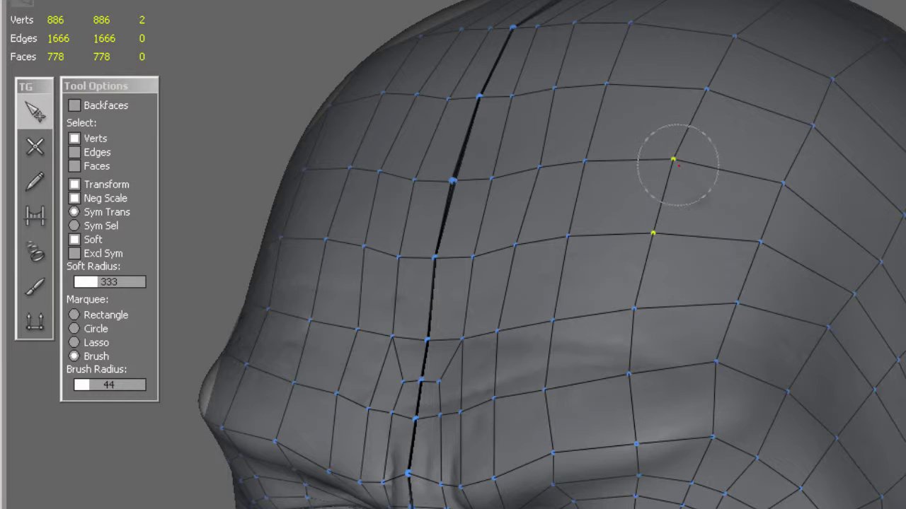
shift+click(585, 161)
shift+click(567, 236)
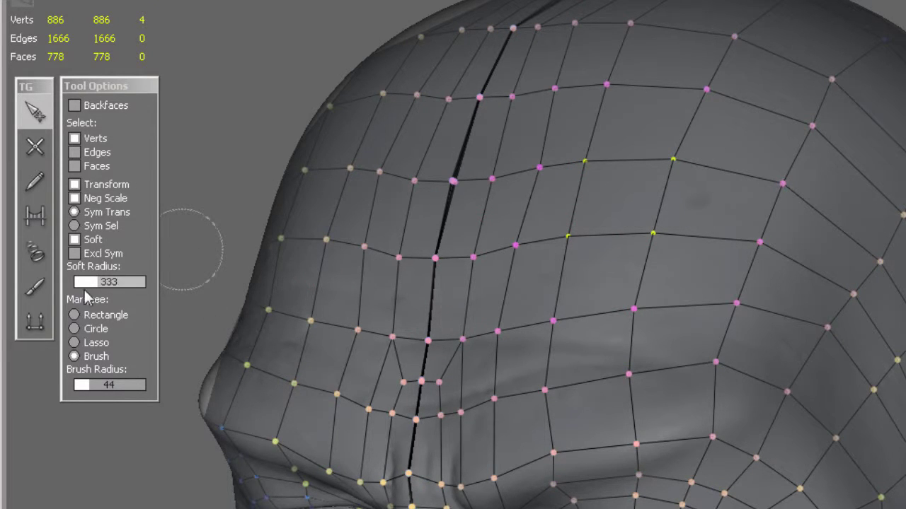
Step: Paint four right-side vertices in and lower Soft Radius to 128
mouse_move(88, 281)
mouse_down()
mouse_move(98, 287)
mouse_move(84, 293)
mouse_move(99, 343)
mouse_up()
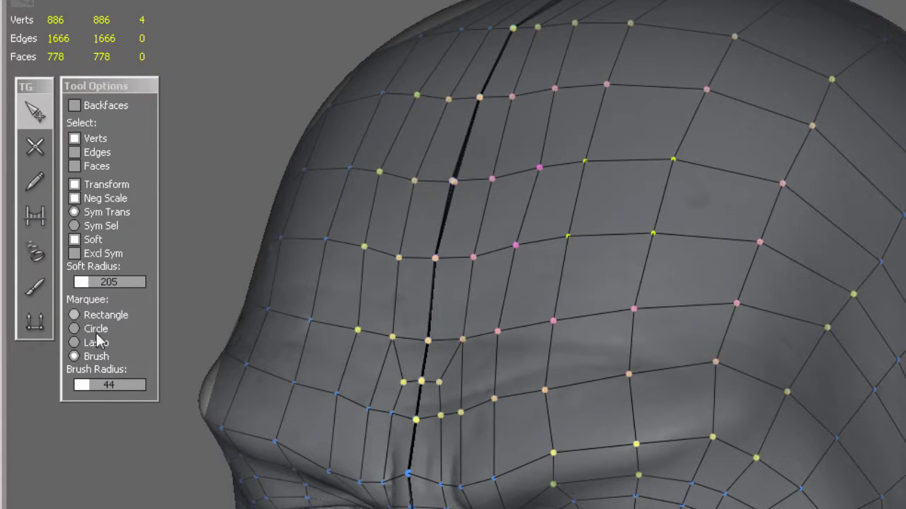
mouse_move(752, 232)
mouse_down()
mouse_move(783, 158)
mouse_move(671, 249)
mouse_up()
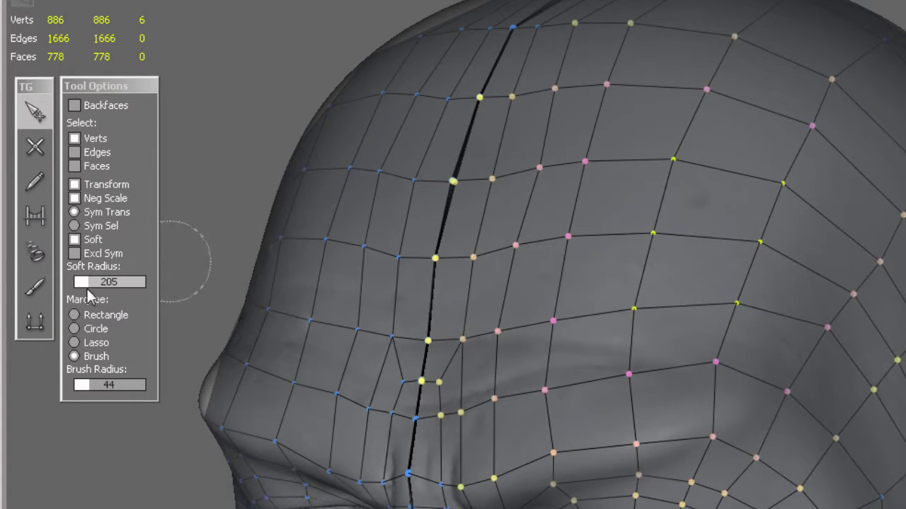
click(86, 286)
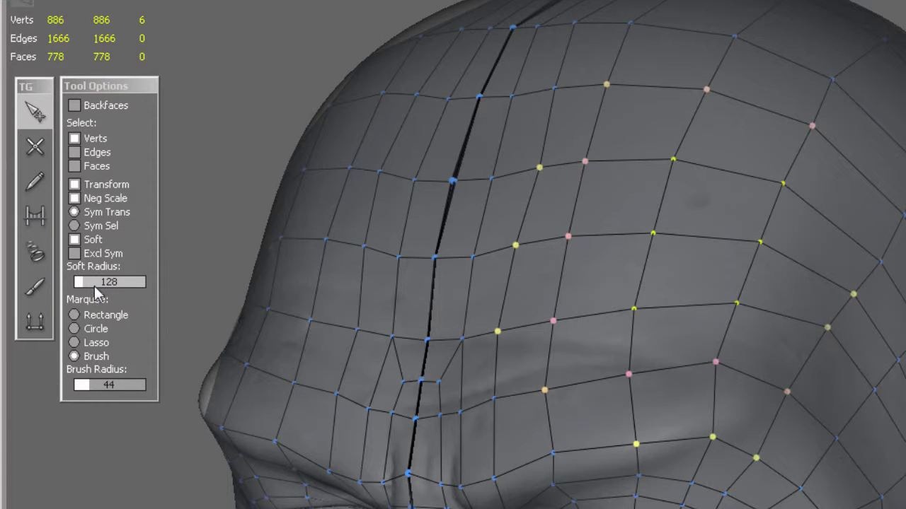
Step: Enable Faces and Verts selection and move the soft-selected vertices upward
click(96, 169)
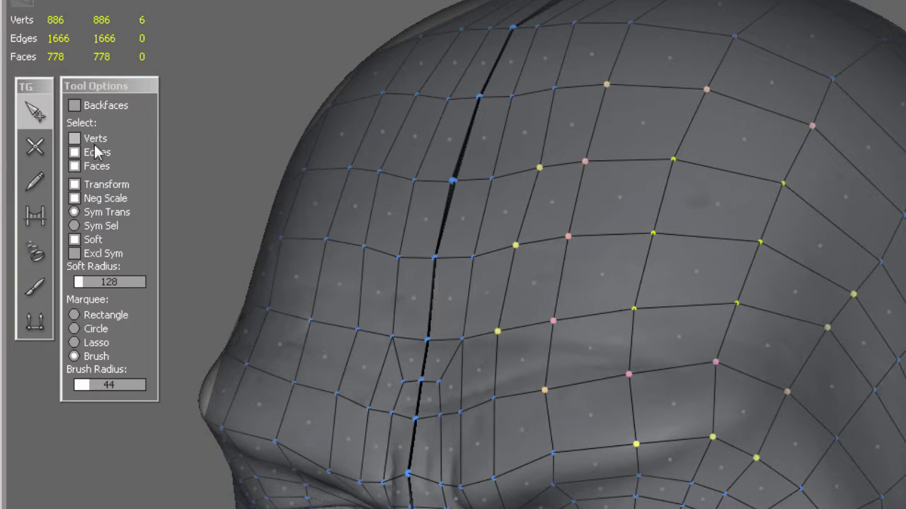
click(84, 142)
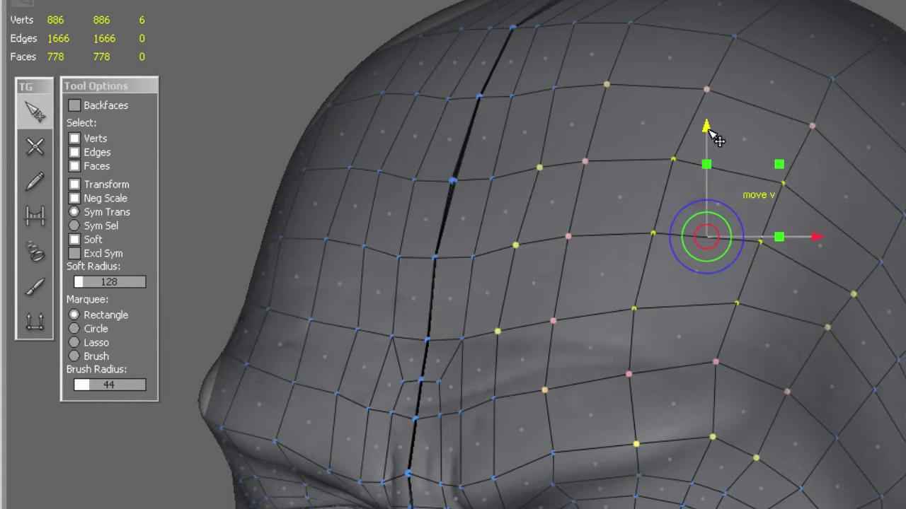
mouse_move(707, 127)
mouse_down()
mouse_move(711, 119)
mouse_move(709, 137)
mouse_up()
Step: Rotate the soft-selected right forehead region, bending the surrounding edge flow
mouse_move(708, 243)
mouse_down()
mouse_move(724, 249)
mouse_move(712, 252)
mouse_up()
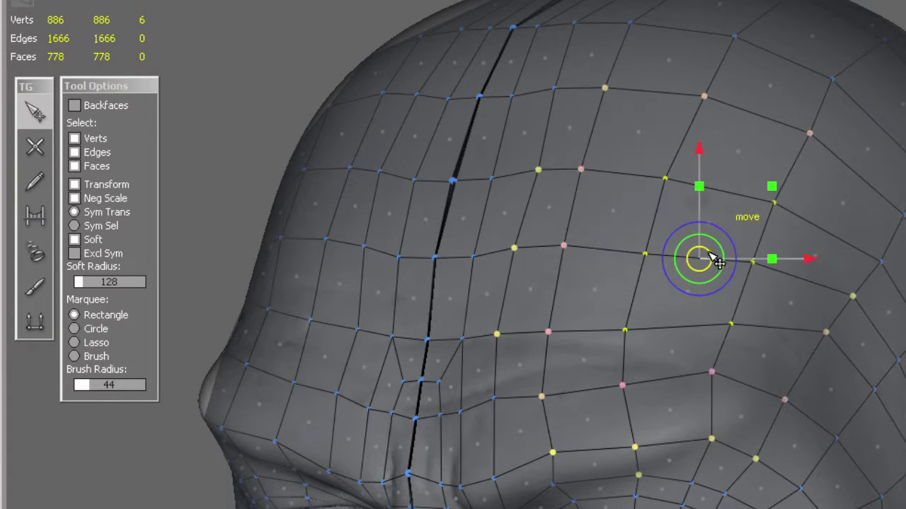
drag(736, 283, 748, 315)
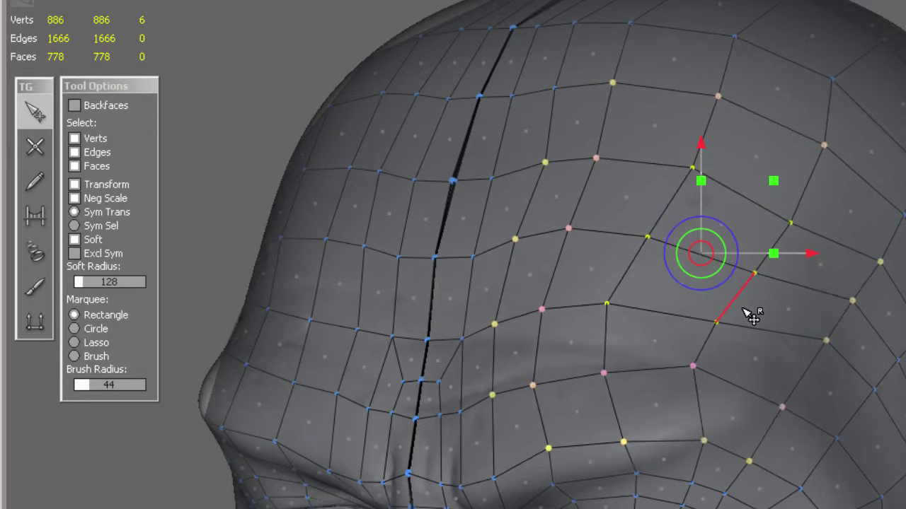
drag(737, 273, 732, 203)
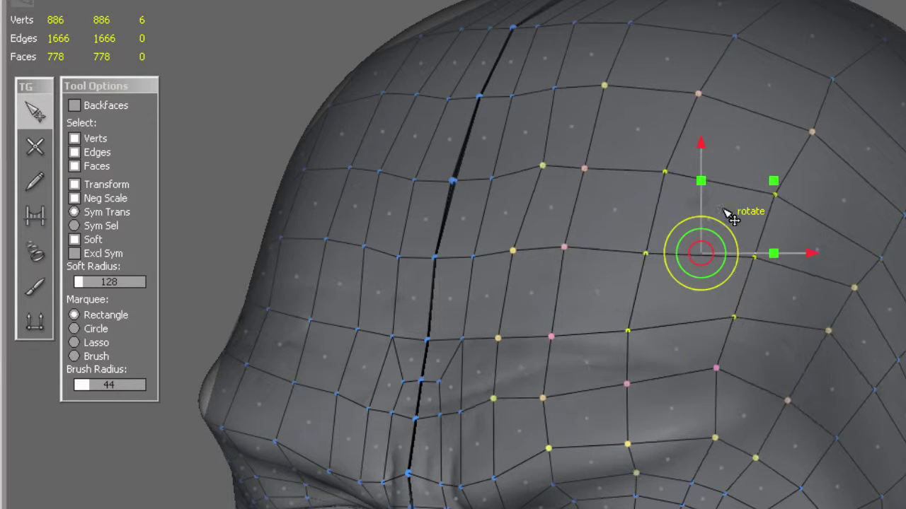
mouse_move(601, 243)
alt+mouse_down()
mouse_move(717, 254)
mouse_move(658, 299)
mouse_move(643, 293)
alt+mouse_up()
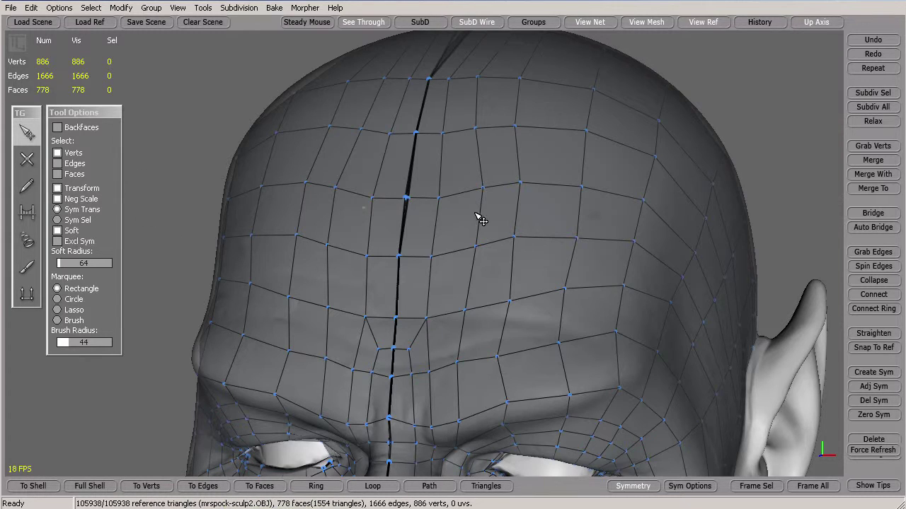
Step: Turn off Verts so only Edges are selectable, then pick forehead edges with their mirrors
mouse_move(420, 214)
middle_down()
mouse_move(446, 214)
mouse_move(467, 246)
middle_up()
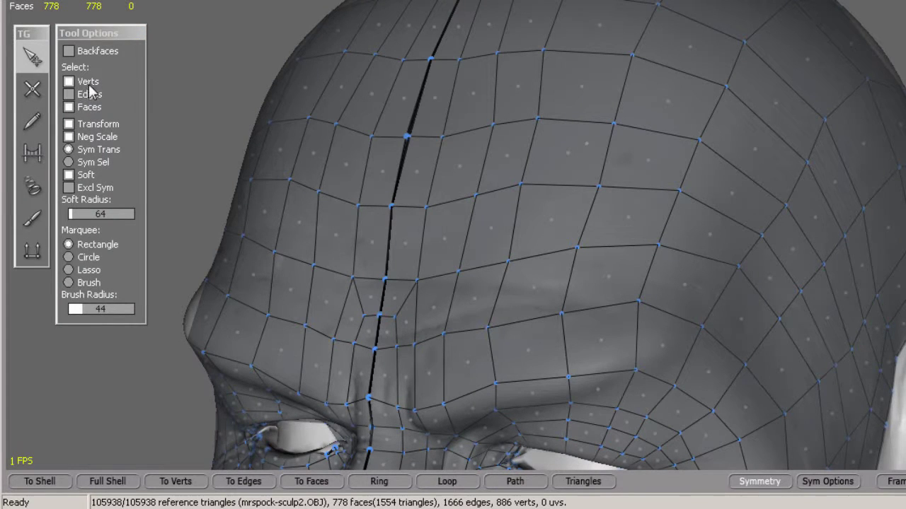
click(90, 85)
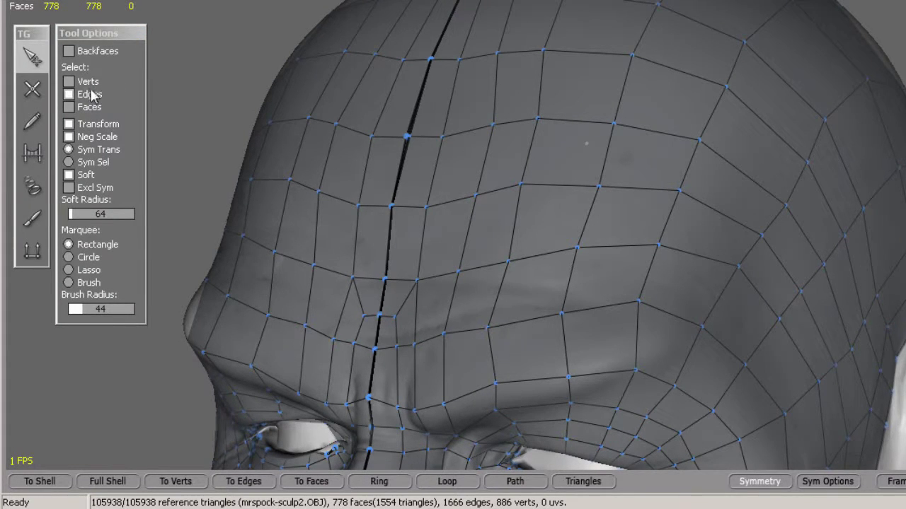
click(590, 210)
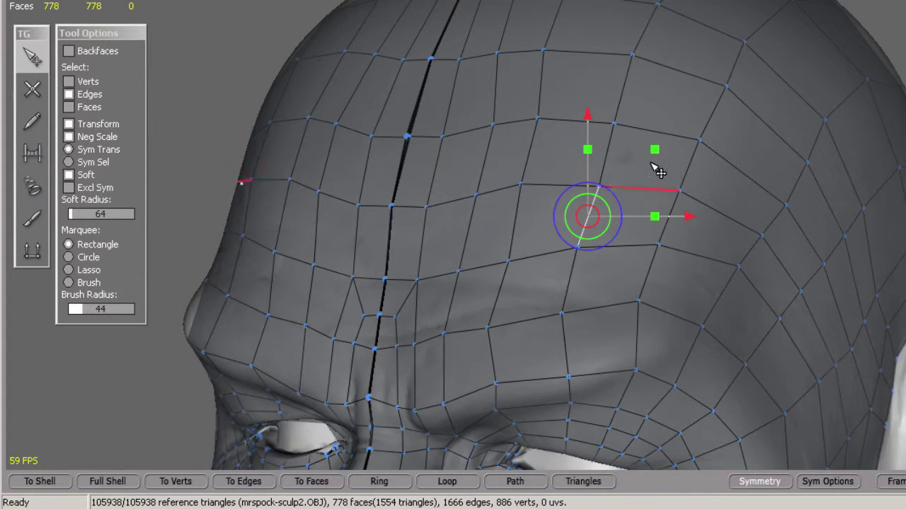
click(545, 254)
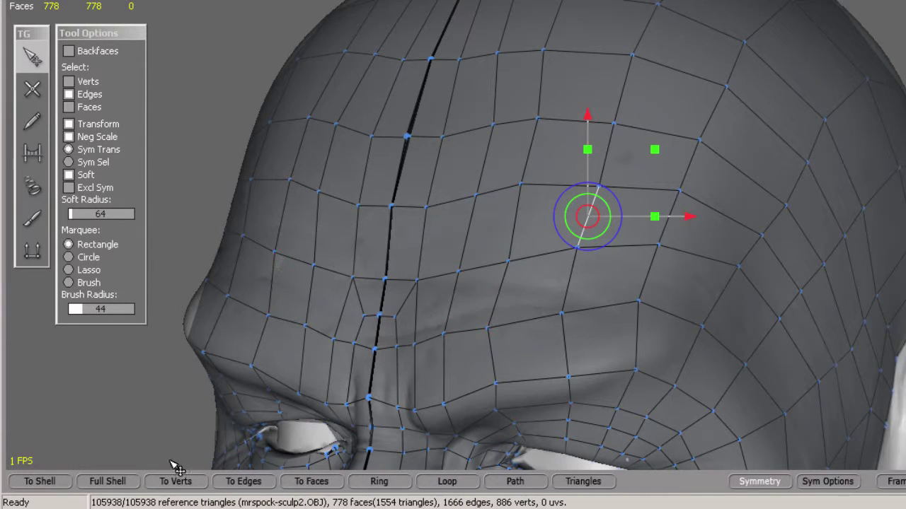
Step: Convert the edge selection to vertices, pick another forehead edge, and enable vertex selection
click(175, 487)
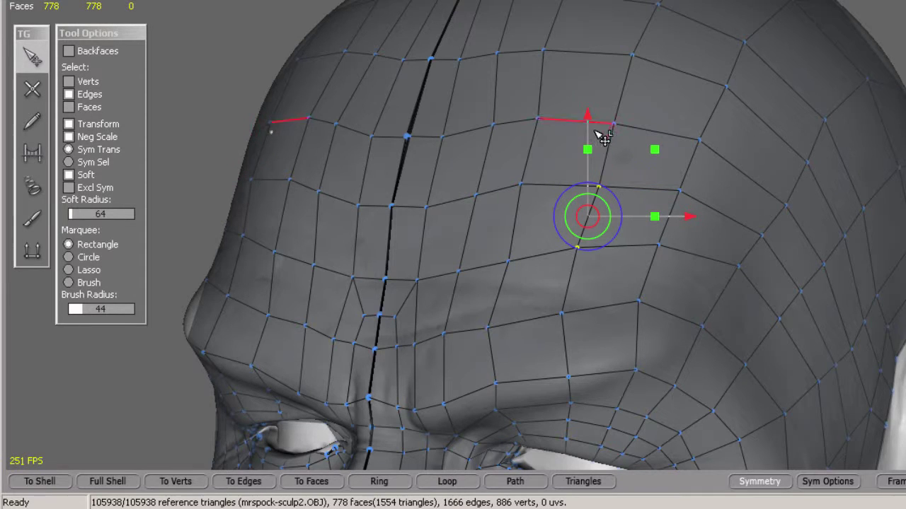
click(609, 189)
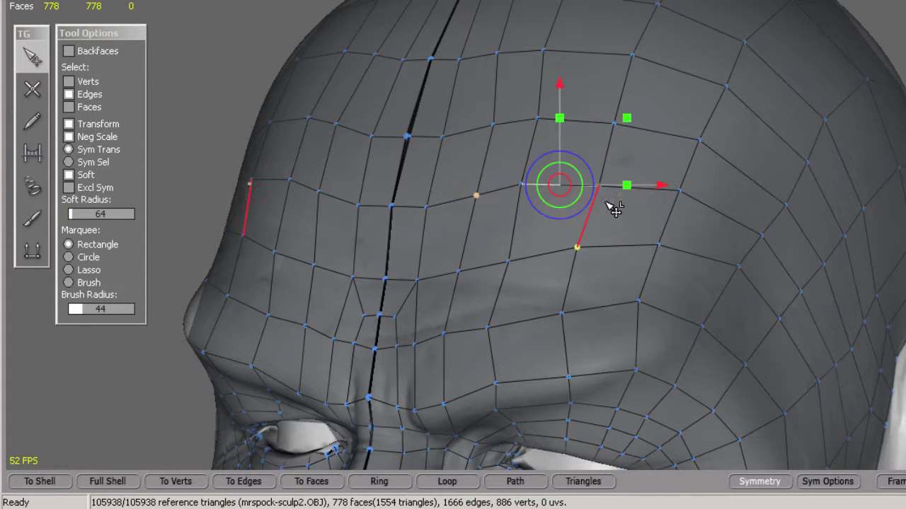
click(87, 83)
Step: Select mirrored forehead vertices, convert them to edges, and pick a symmetric forehead edge pair
click(599, 187)
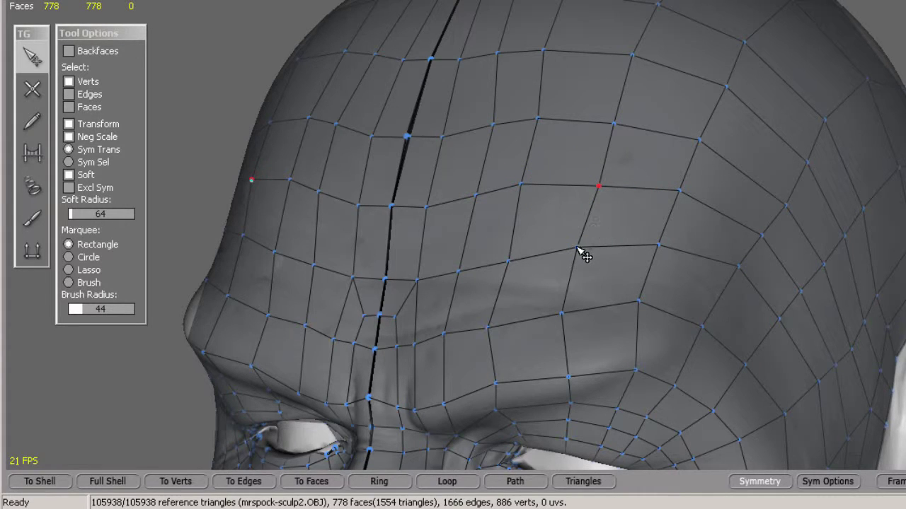
shift+click(617, 240)
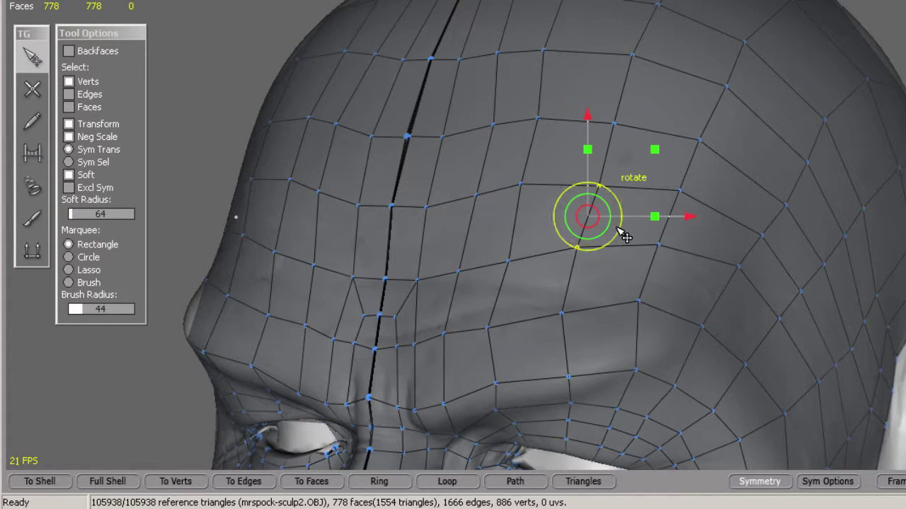
click(245, 482)
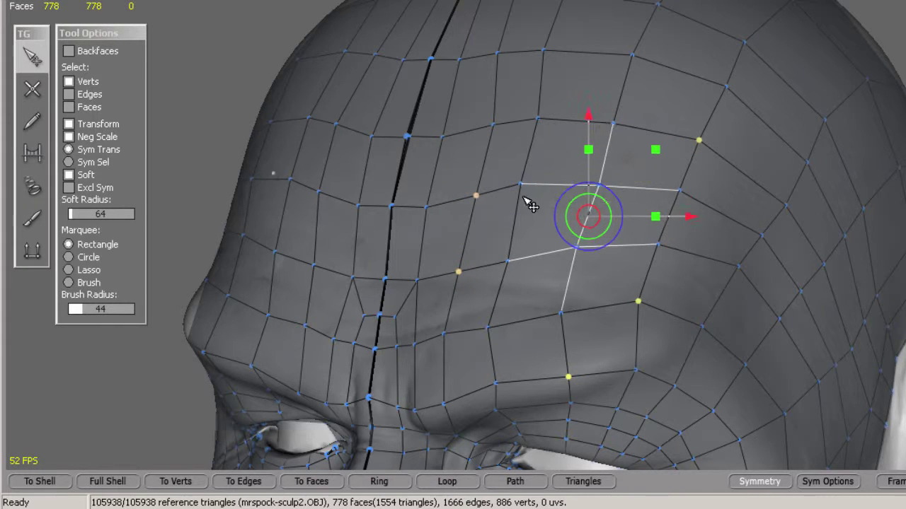
click(464, 330)
Step: Expand the selection to its edge ring and orbit to view the forehead and brow
click(380, 483)
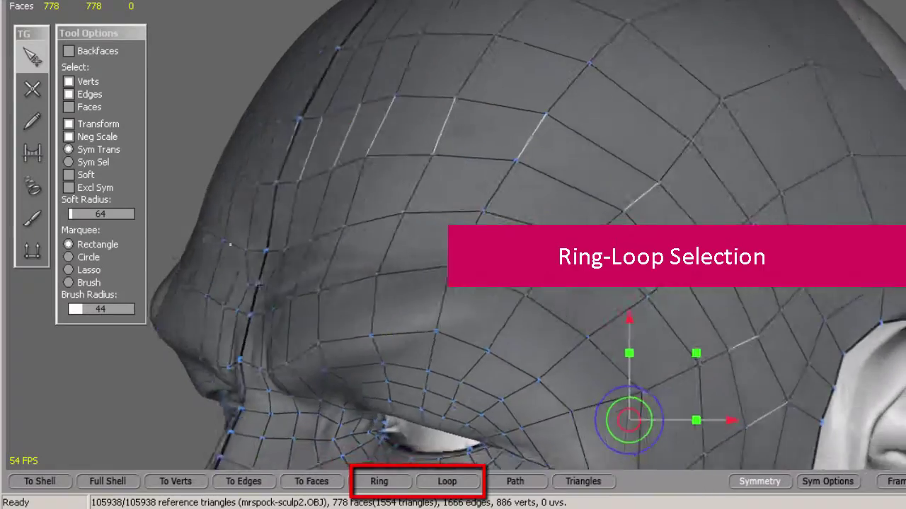
middle_drag(421, 455, 495, 452)
scroll(404, 273, down, 3)
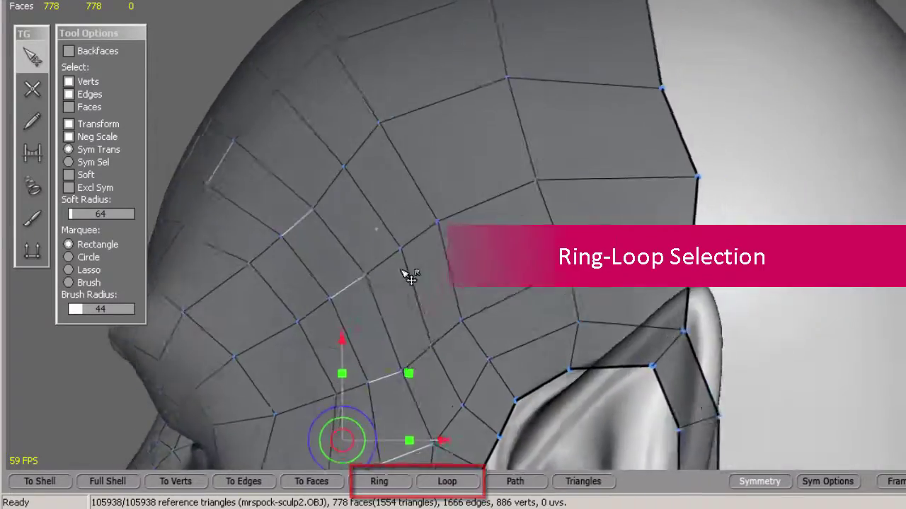
middle_drag(404, 273, 627, 196)
scroll(628, 201, up, 3)
scroll(628, 202, down, 3)
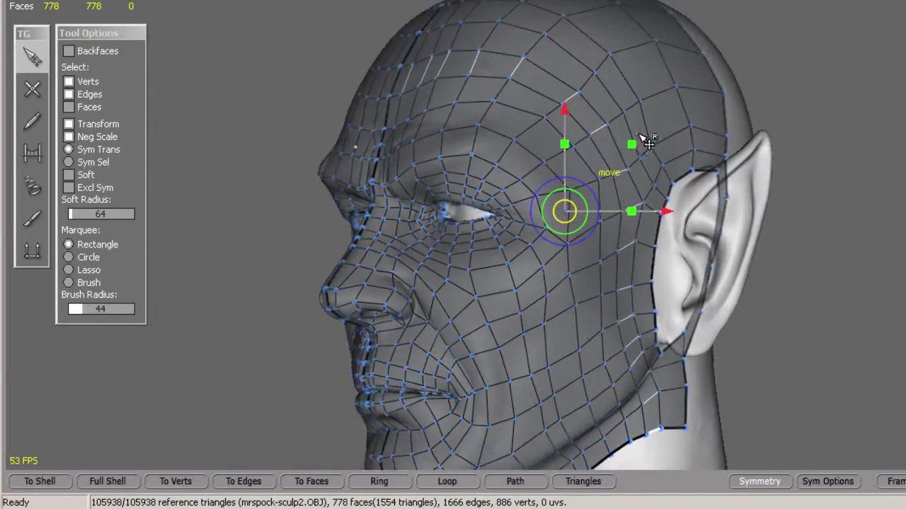
mouse_move(642, 140)
middle_down()
mouse_move(521, 226)
mouse_move(709, 263)
mouse_move(692, 272)
middle_up()
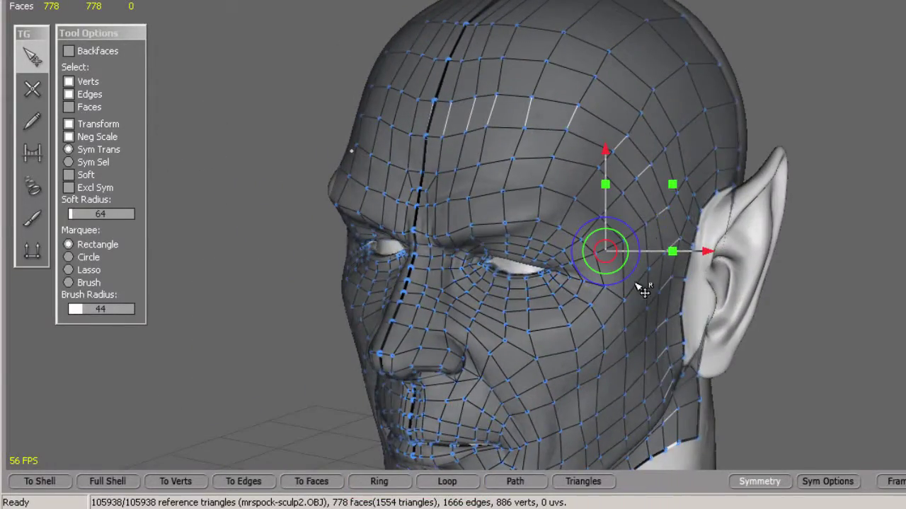
scroll(639, 283, up, 3)
middle_drag(639, 356, 592, 234)
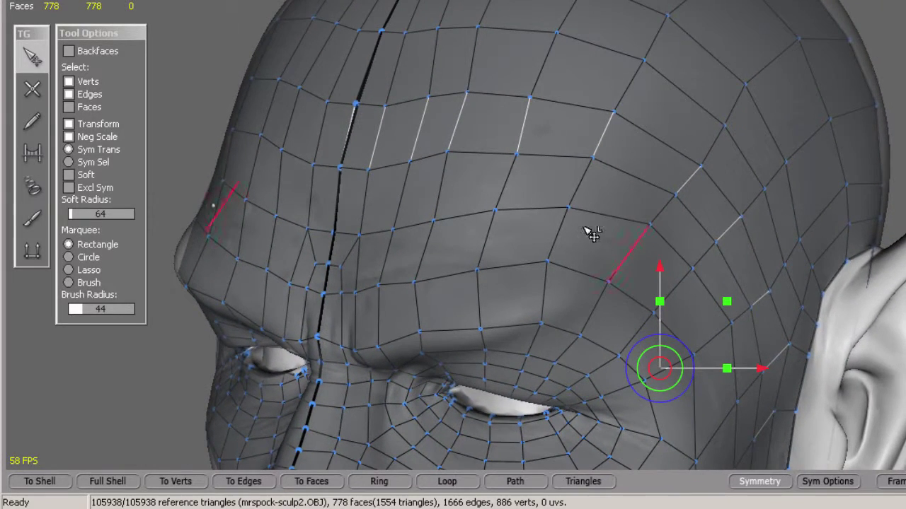
Step: Select a forehead edge, grow it into its edge loop, then clear the selection
click(621, 166)
click(606, 140)
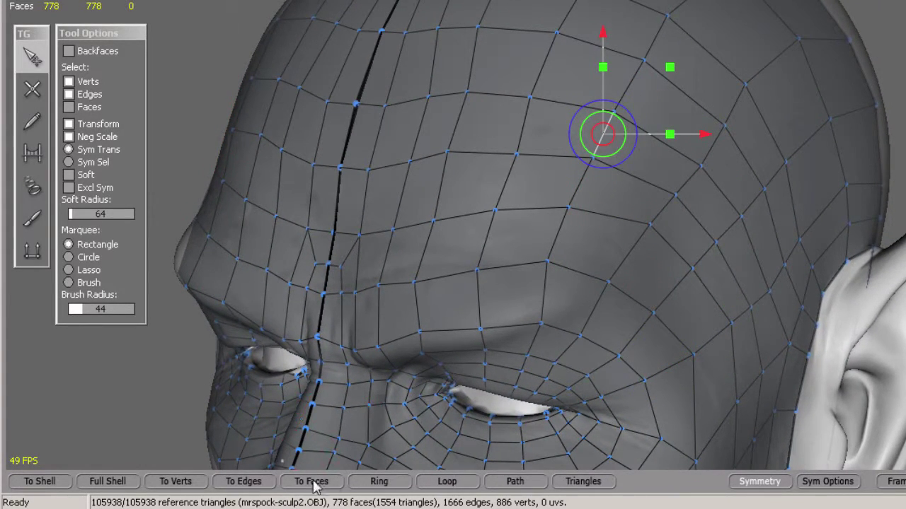
click(447, 481)
mouse_move(590, 354)
middle_down()
mouse_move(526, 269)
mouse_move(491, 349)
mouse_move(700, 256)
mouse_move(684, 242)
mouse_move(700, 243)
mouse_move(692, 203)
middle_up()
scroll(692, 202, up, 2)
scroll(651, 259, up, 3)
scroll(651, 299, up, 3)
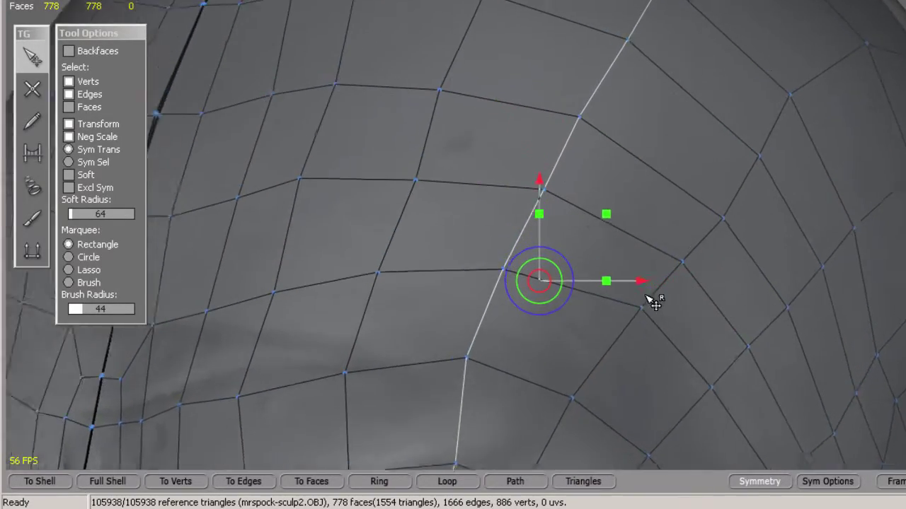
scroll(676, 214, up, 1)
scroll(676, 213, down, 3)
click(708, 157)
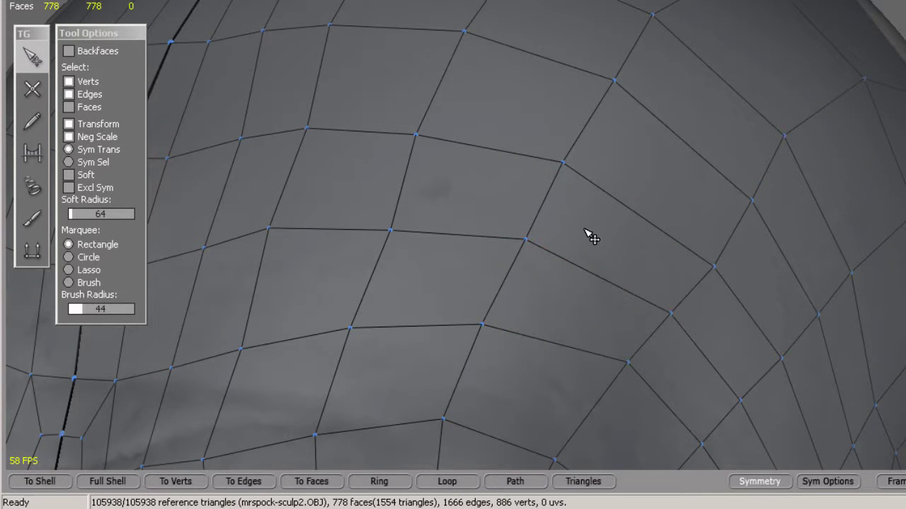
scroll(608, 240, down, 3)
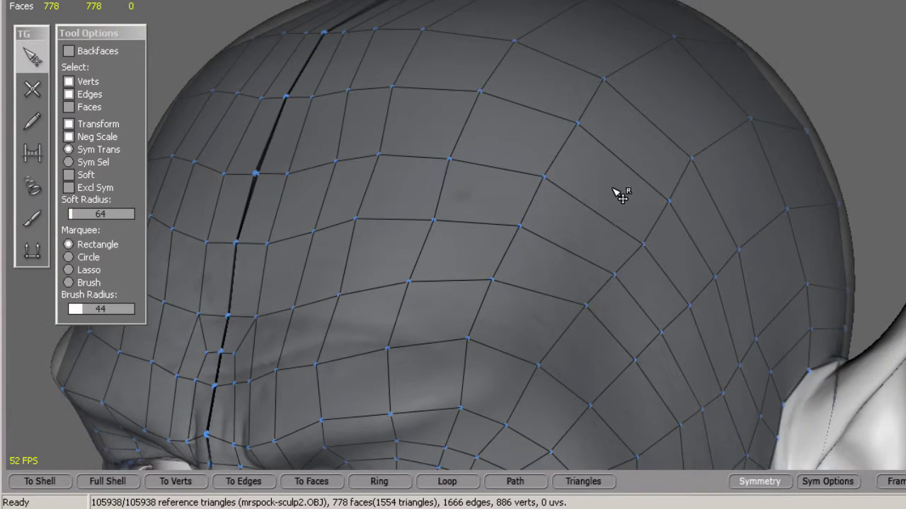
Step: Double-click a forehead edge to select its edge ring, then clear it
mouse_move(608, 194)
alt+mouse_down()
mouse_move(643, 188)
mouse_move(644, 236)
mouse_move(614, 238)
alt+mouse_up()
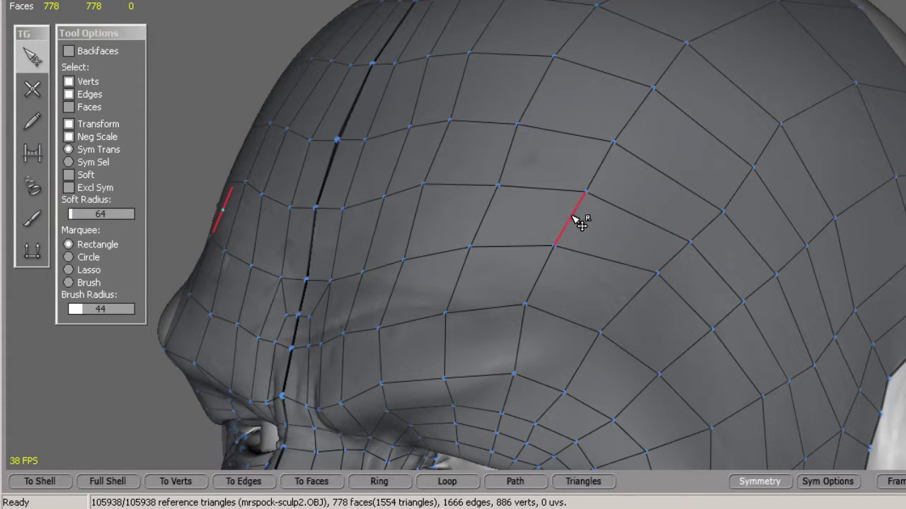
click(577, 223)
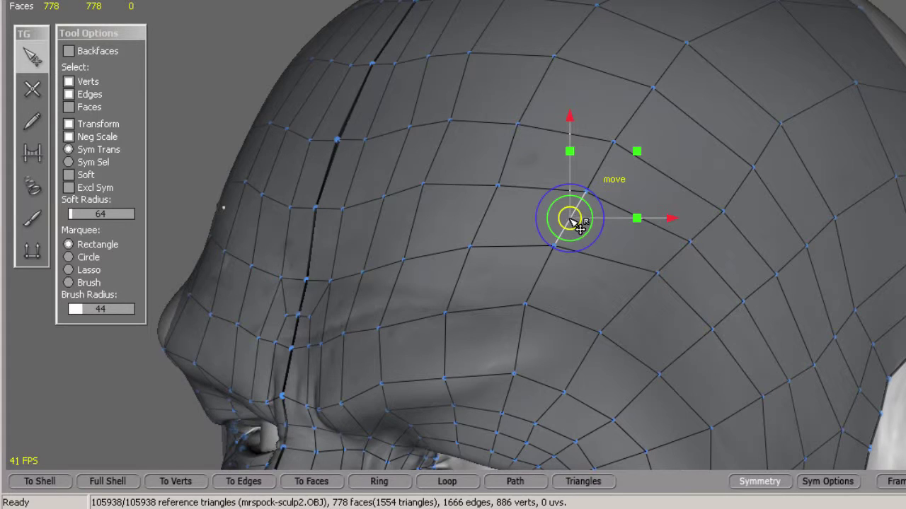
double_click(582, 224)
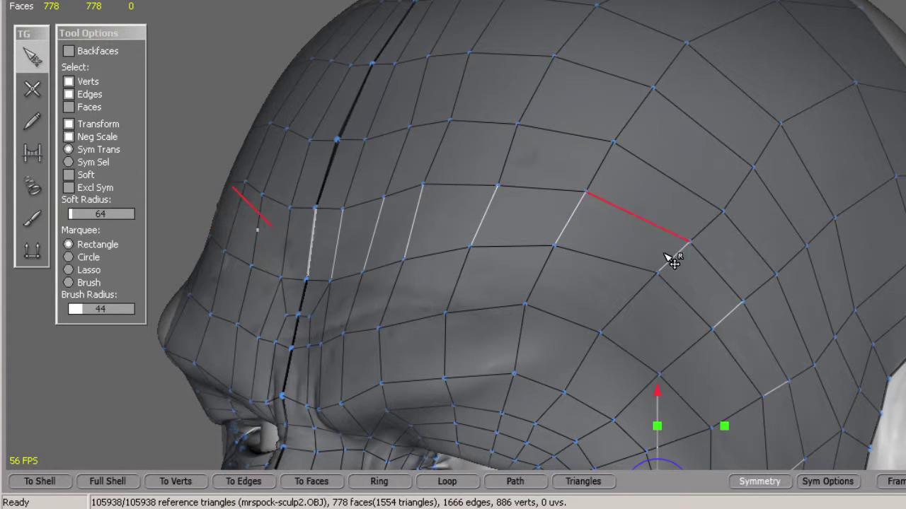
click(622, 209)
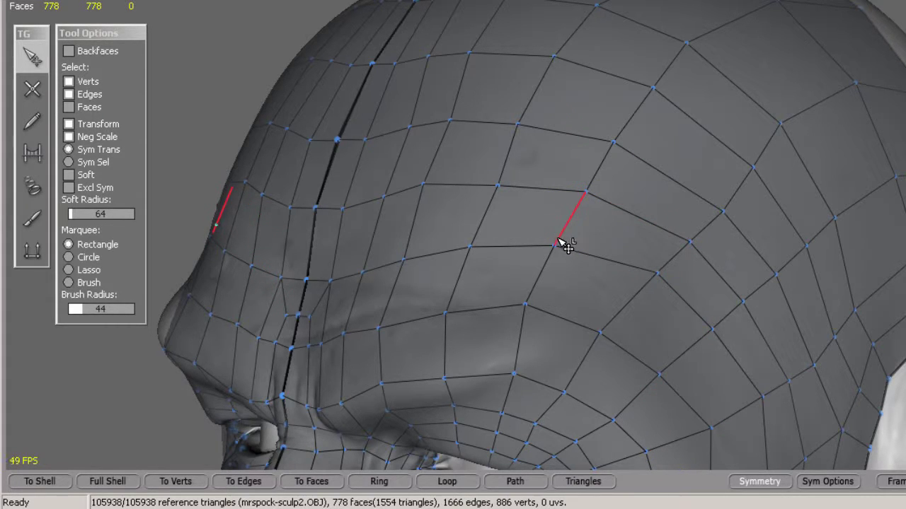
Step: Double-click forehead edges near the brow to select their edge loops
double_click(583, 205)
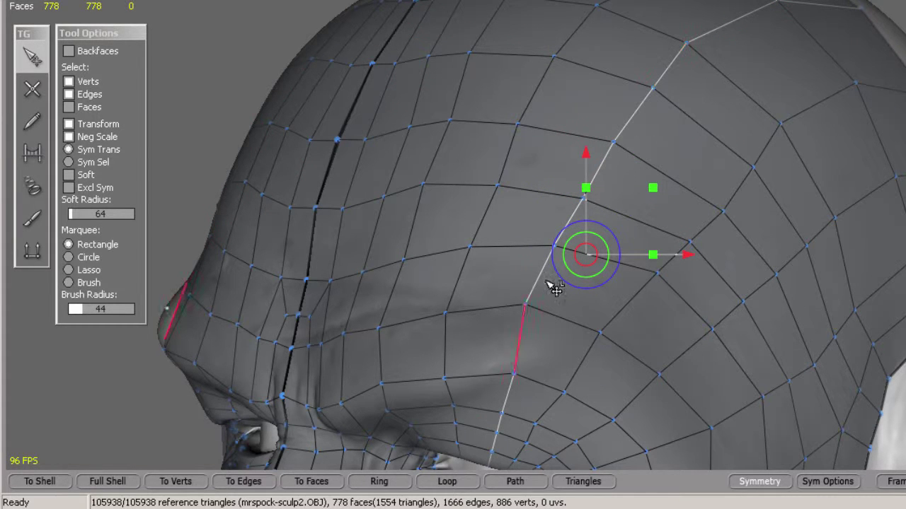
mouse_move(682, 162)
middle_down()
mouse_move(795, 137)
mouse_move(678, 213)
middle_up()
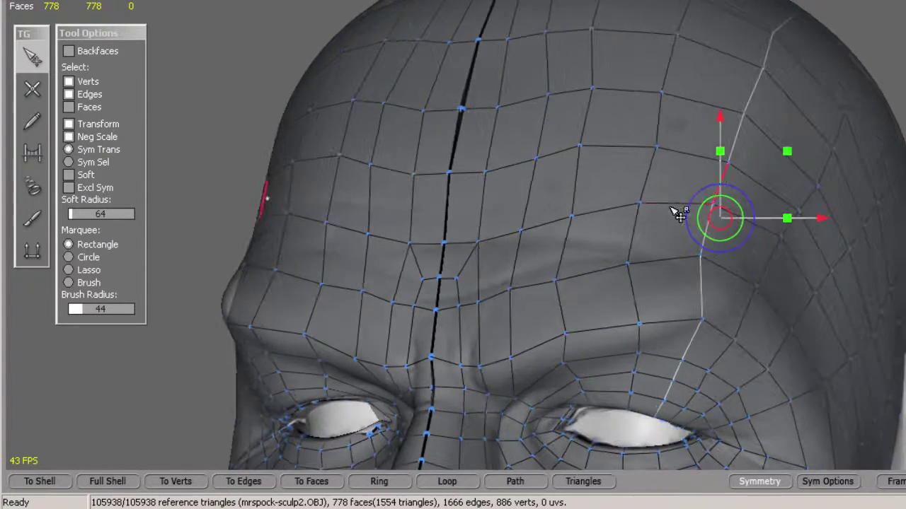
click(654, 208)
click(651, 205)
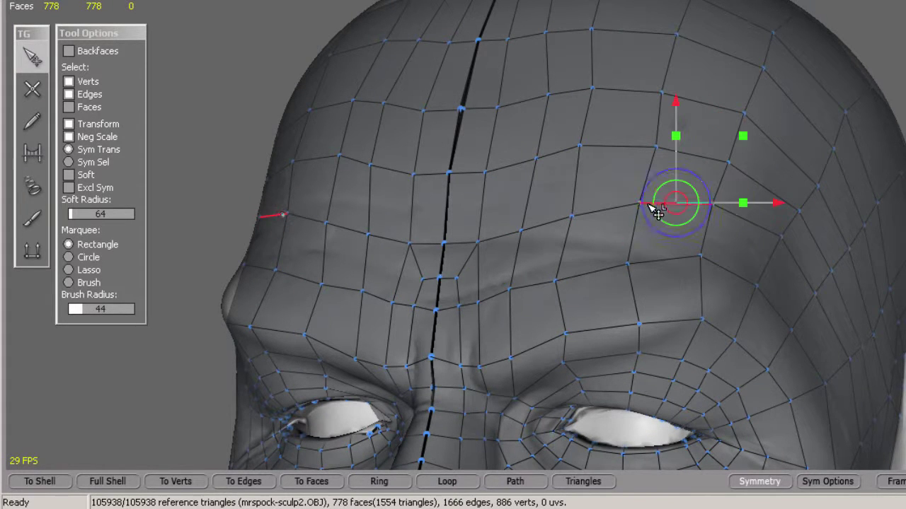
double_click(649, 205)
Step: Rotate the forehead edge loop, then double-click a forehead edge to select its ring
middle_drag(653, 236, 585, 245)
click(575, 186)
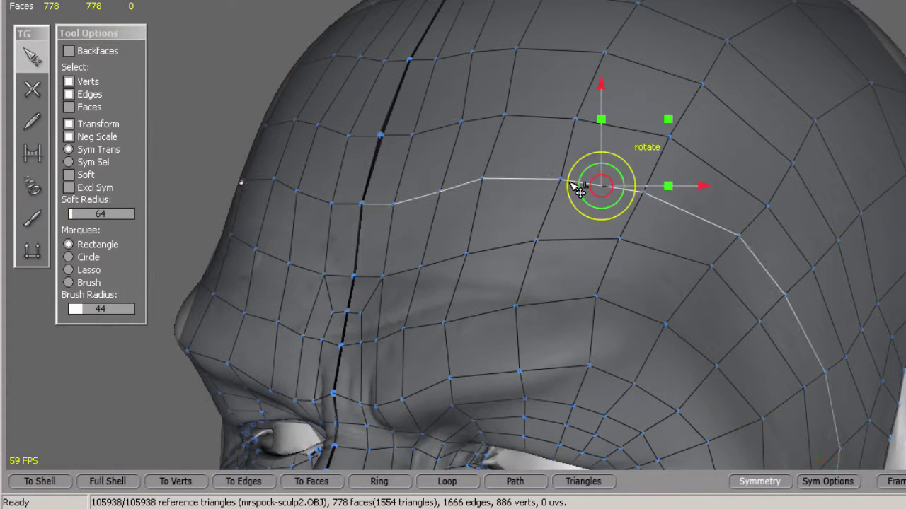
click(577, 188)
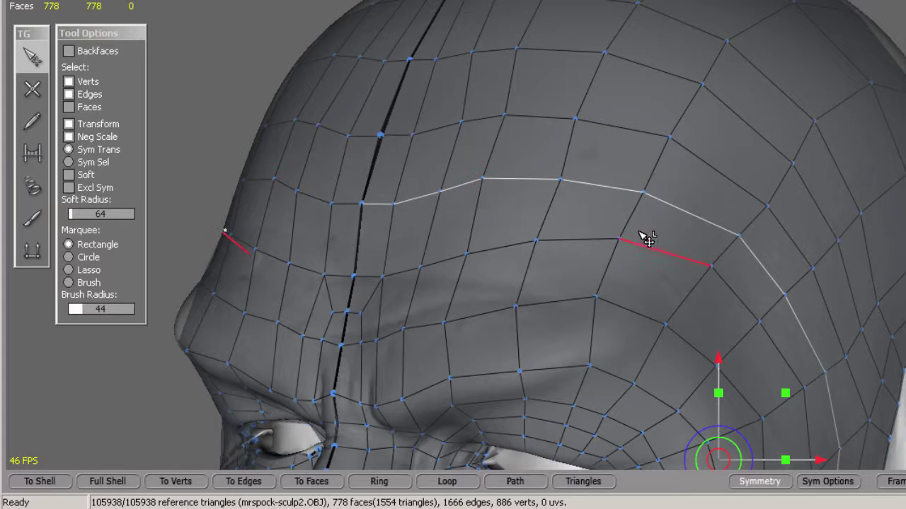
double_click(602, 188)
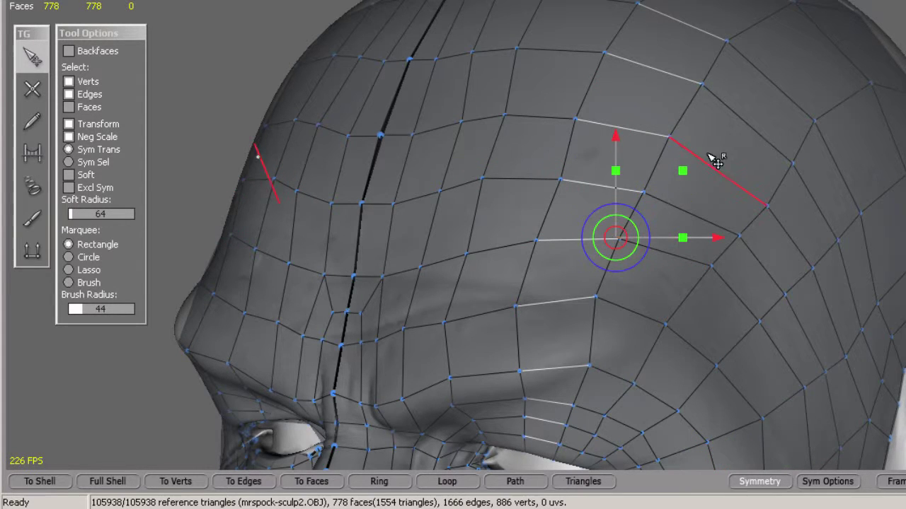
middle_drag(712, 151, 728, 168)
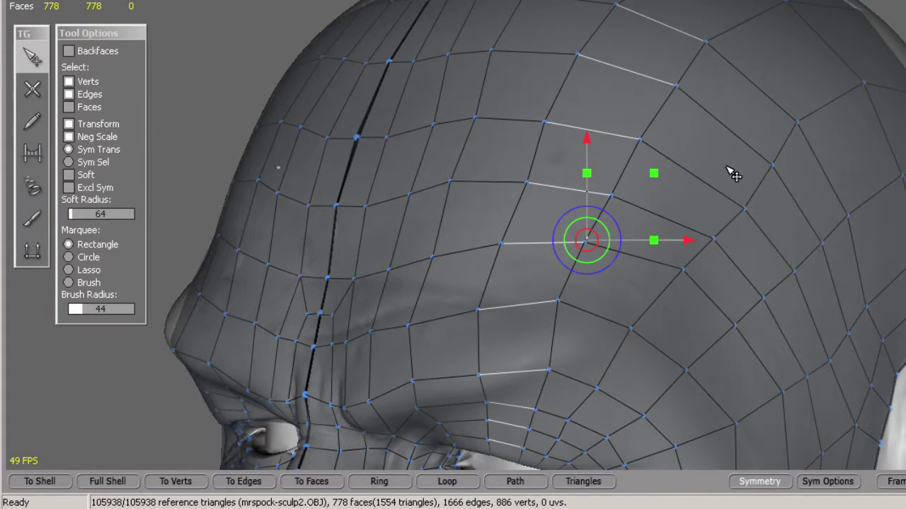